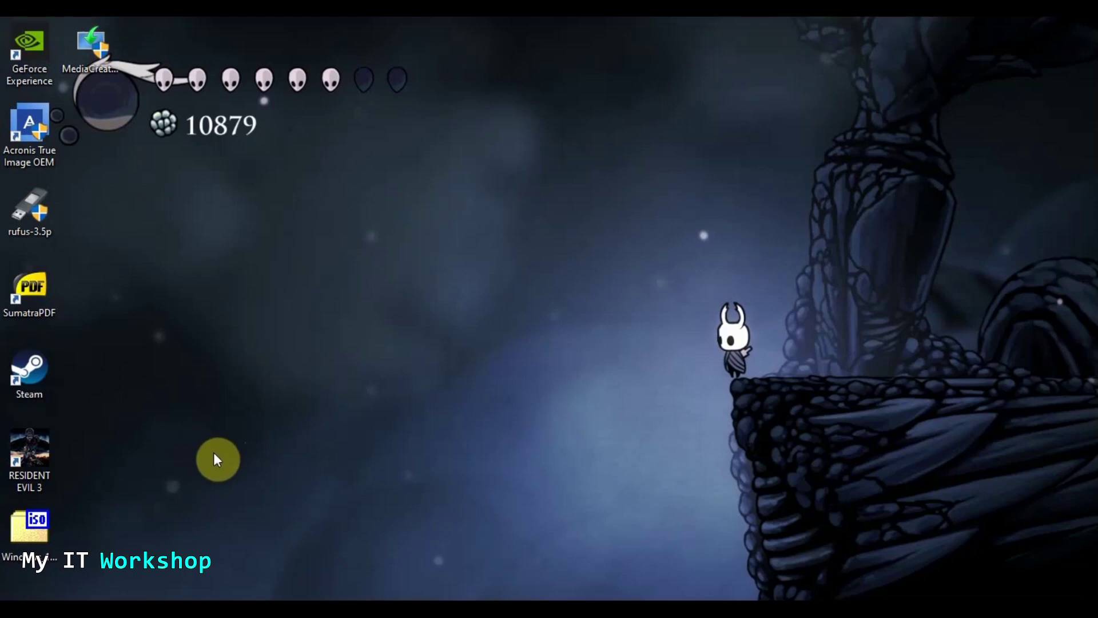
Open File Explorer at This PC, listing five drives including WIN10 (G:)
left_click(221, 594)
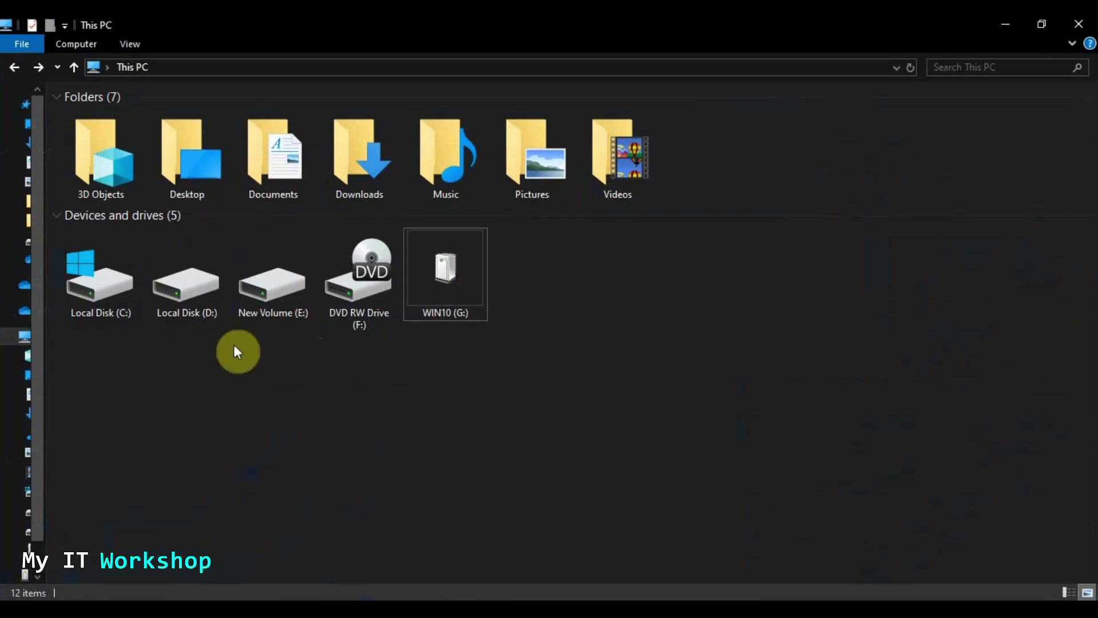
double_click(448, 277)
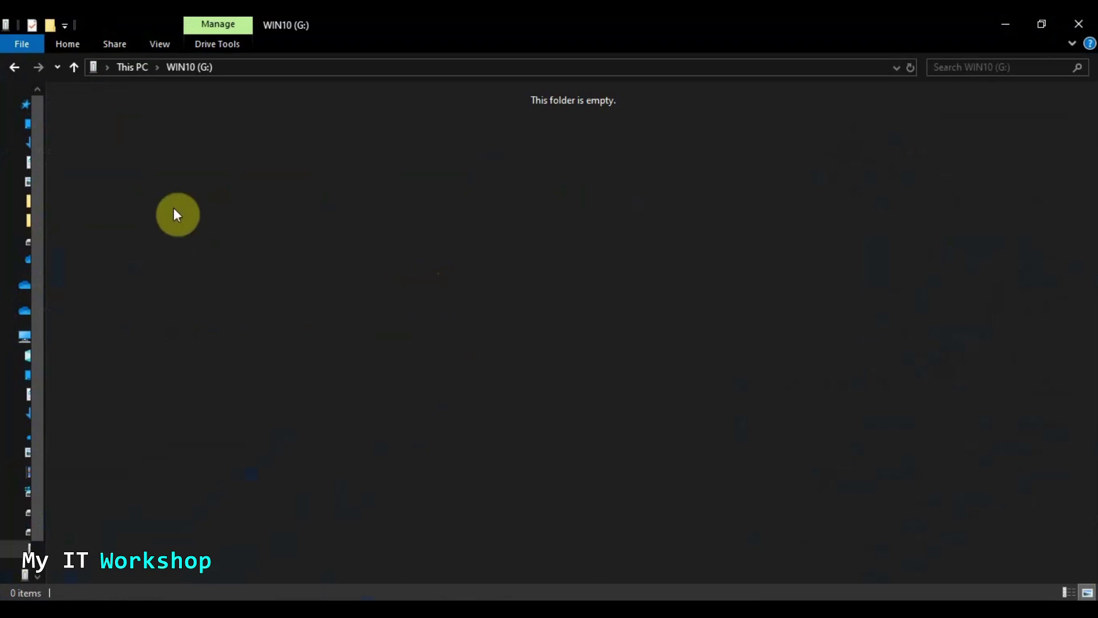
left_click(14, 69)
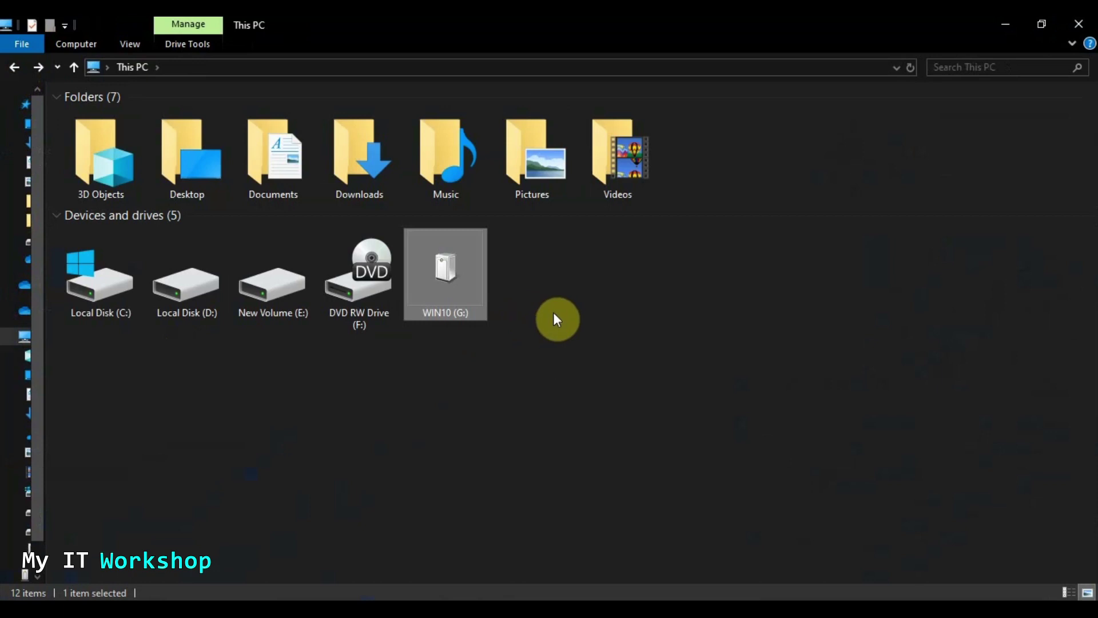
right_click(526, 310)
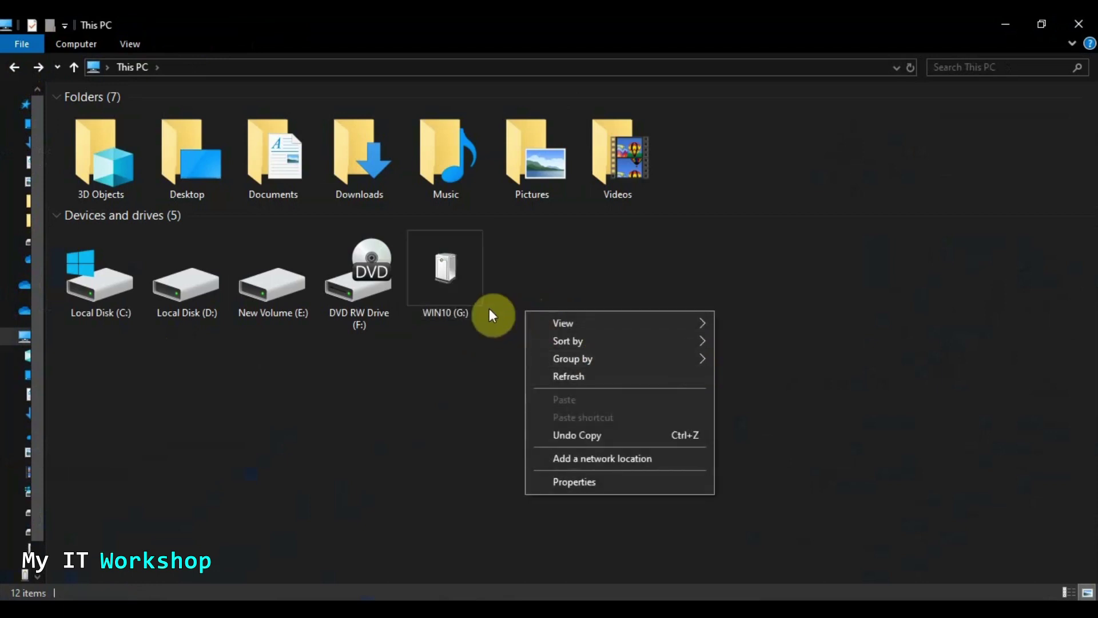
right_click(476, 293)
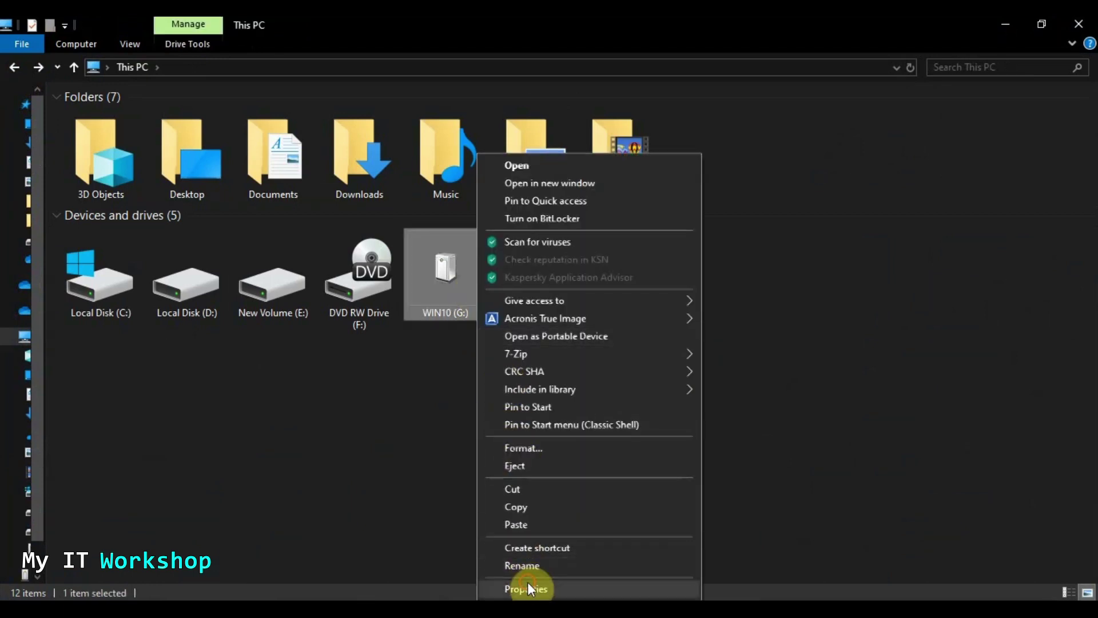
left_click(527, 587)
left_click_drag(629, 211, 507, 153)
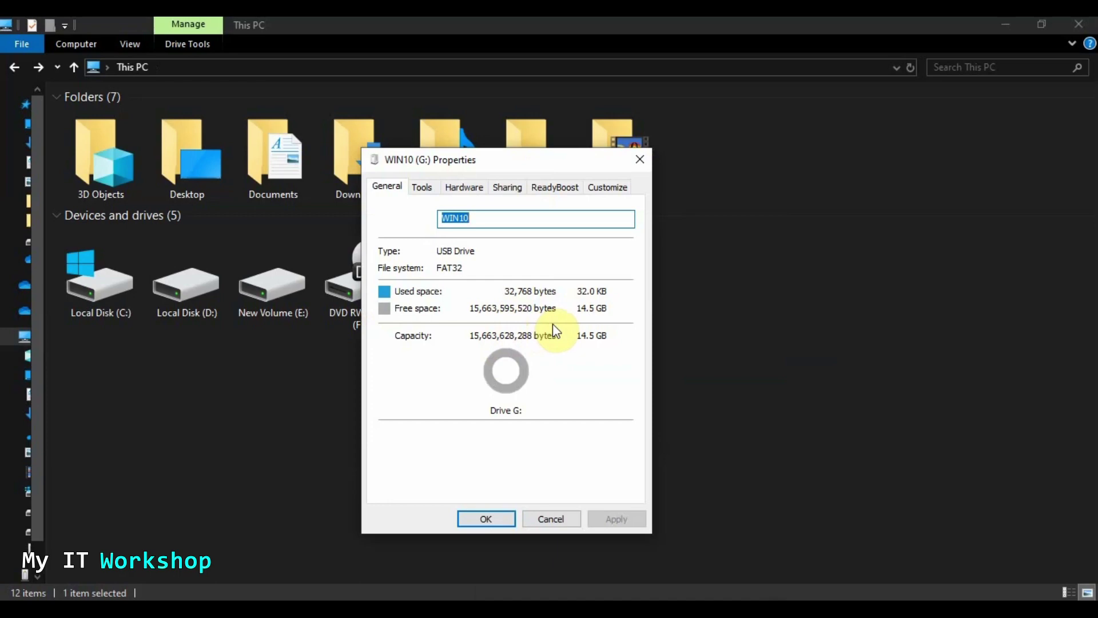
left_click(640, 160)
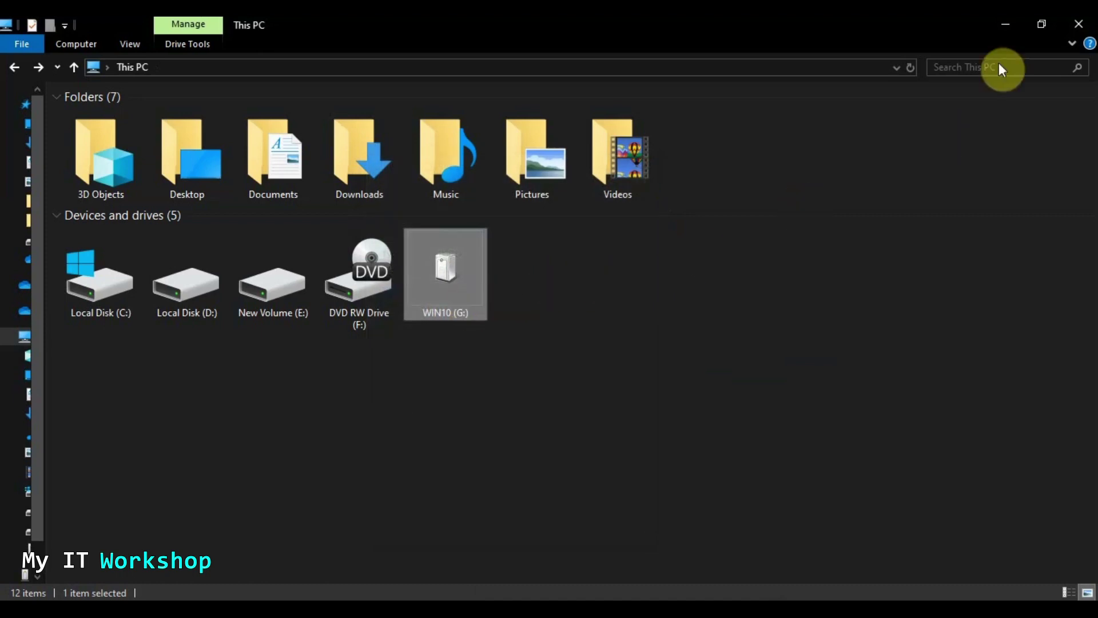
Hide File Explorer and bring Chrome back on the Download Windows 10 page
left_click(1005, 27)
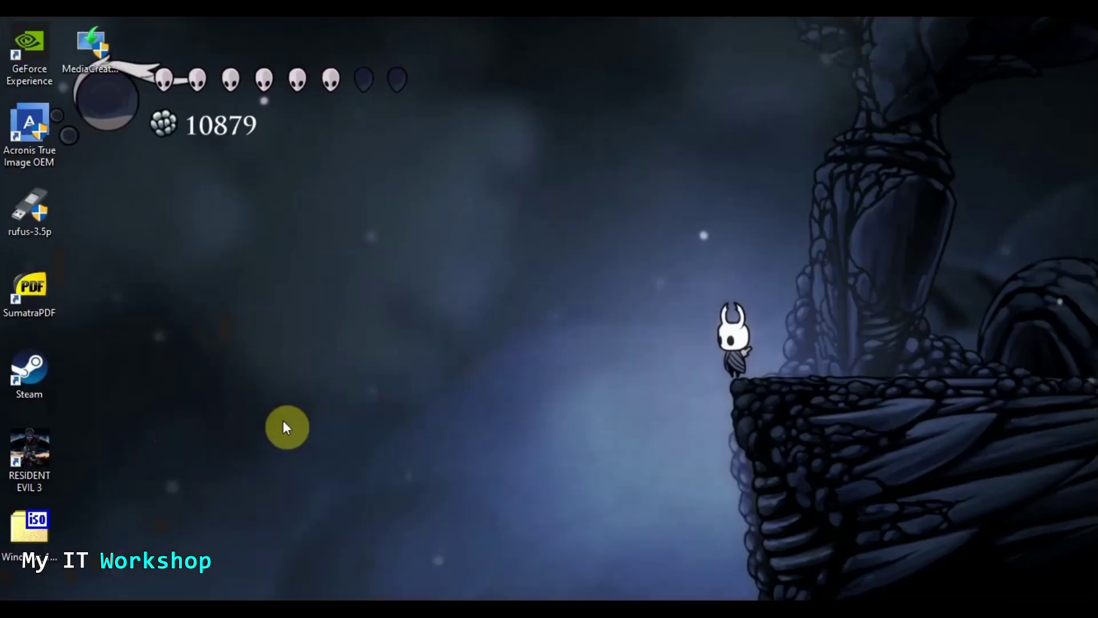
left_click(294, 598)
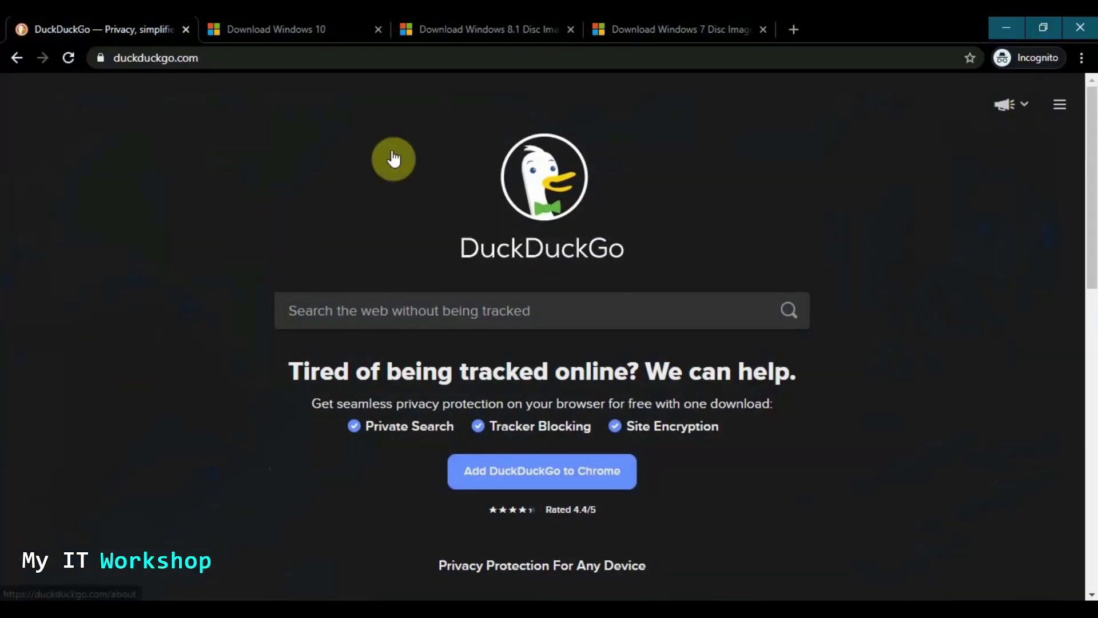
left_click(282, 34)
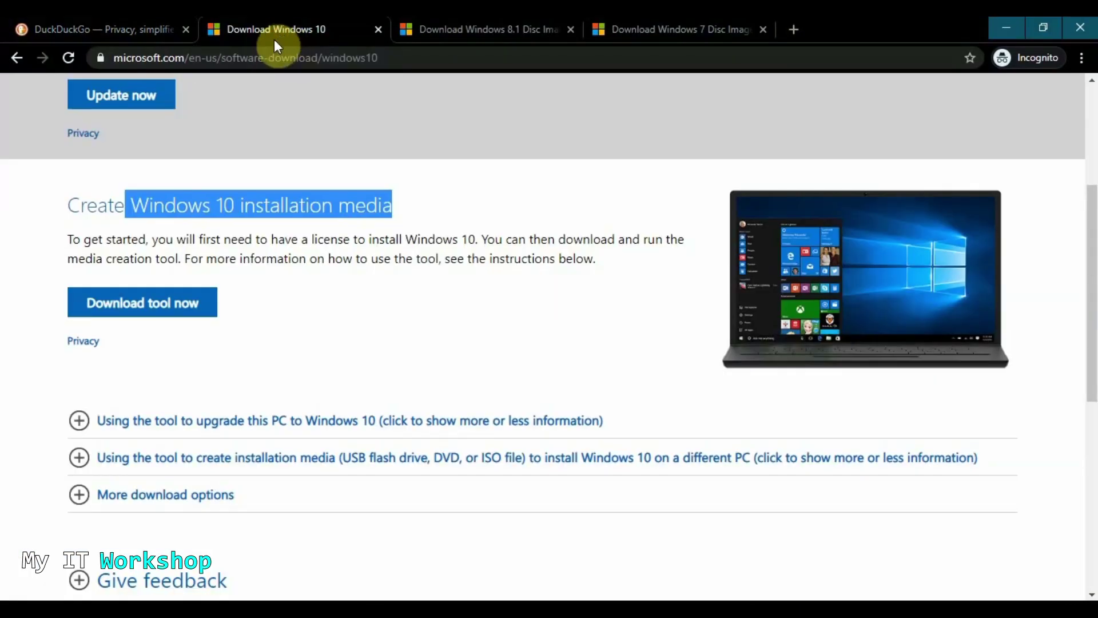
left_click(292, 86)
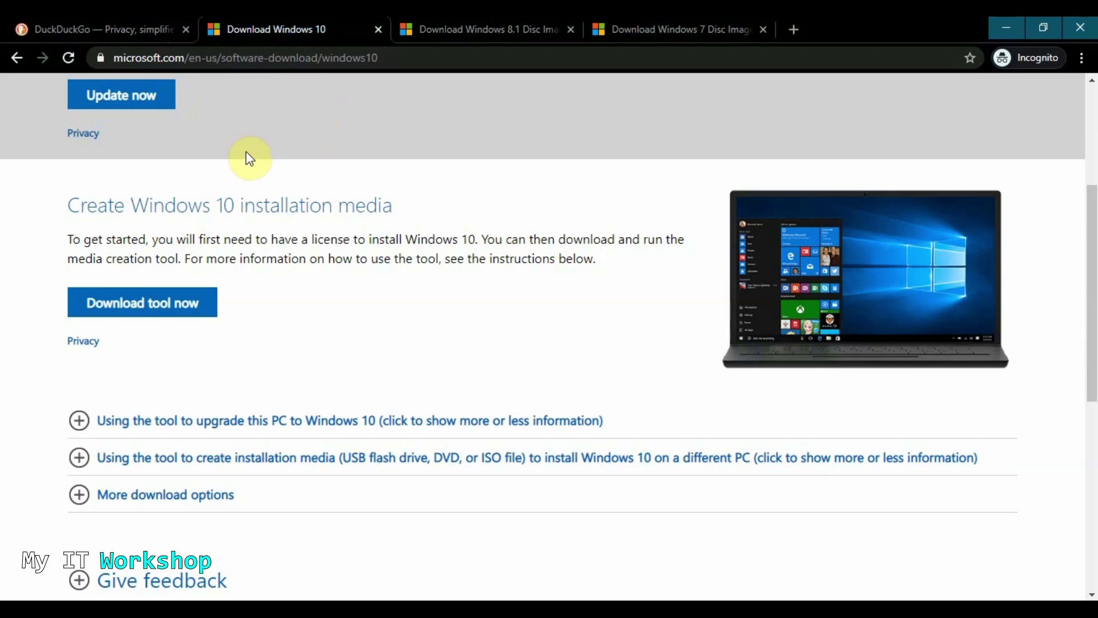
Scroll through the page, then switch to the Windows 8.1 Disc Image (ISO File) page
scroll(254, 194, "up", 1)
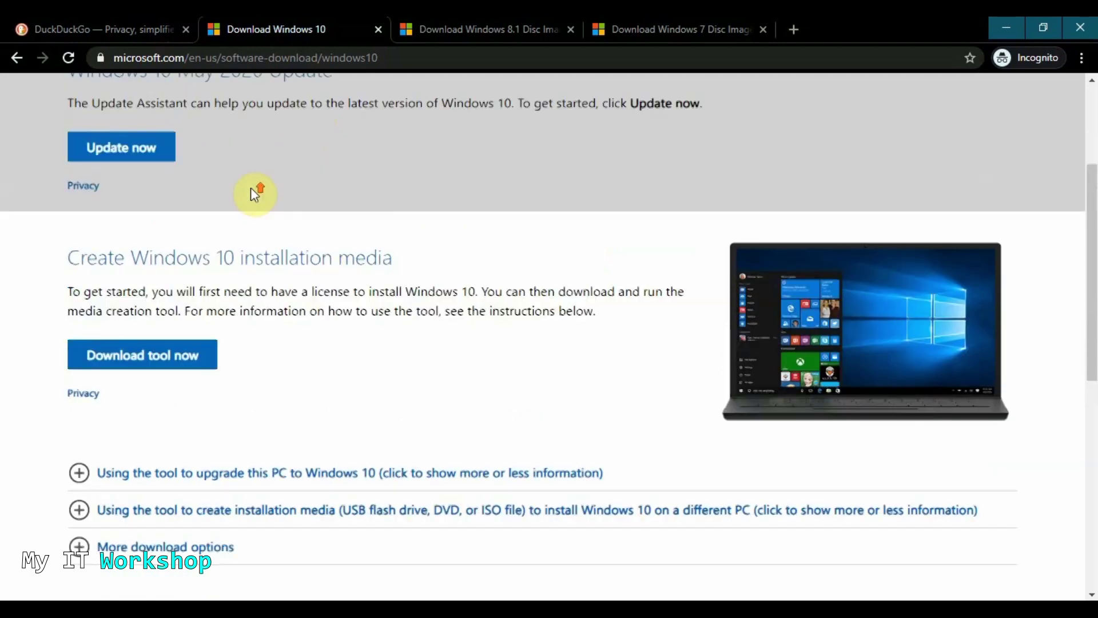
scroll(252, 192, "up", 2)
scroll(242, 229, "down", 3)
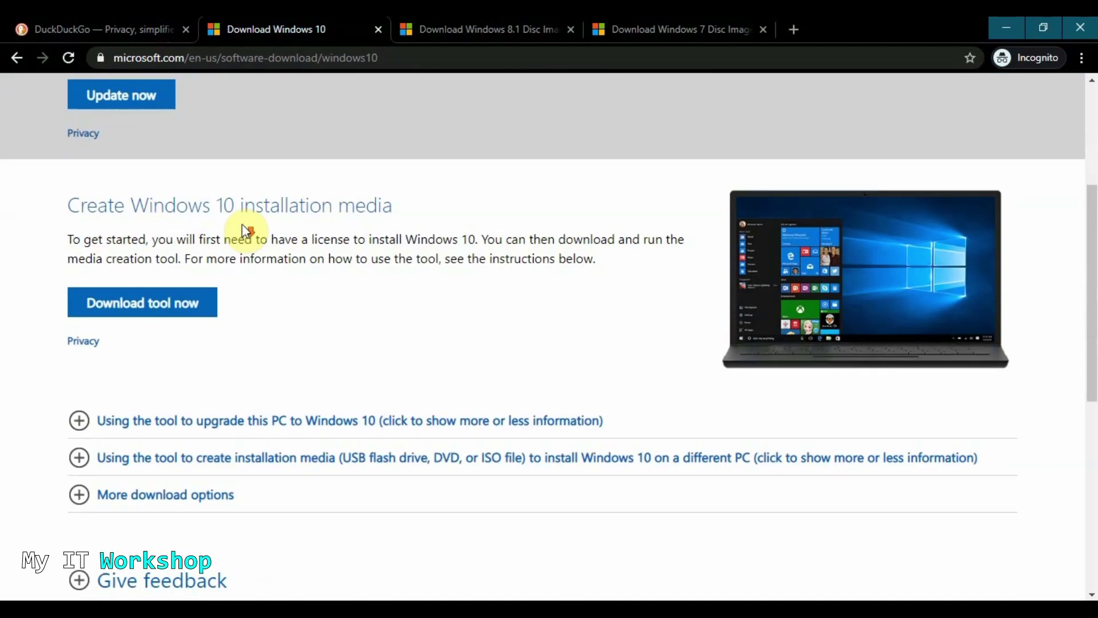
scroll(233, 252, "down", 2)
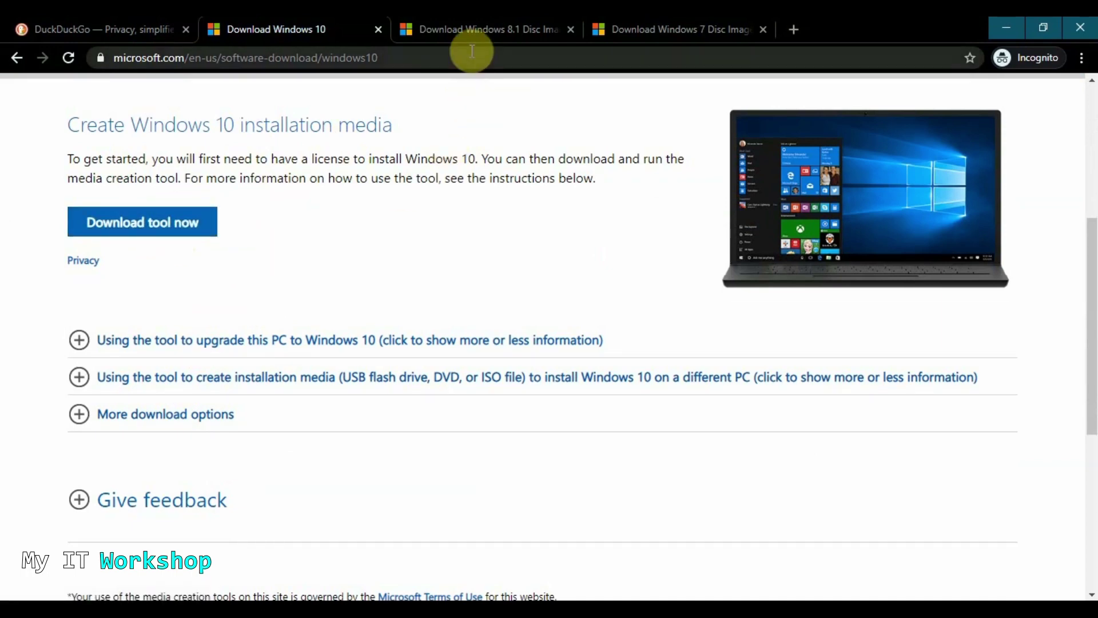
left_click(472, 32)
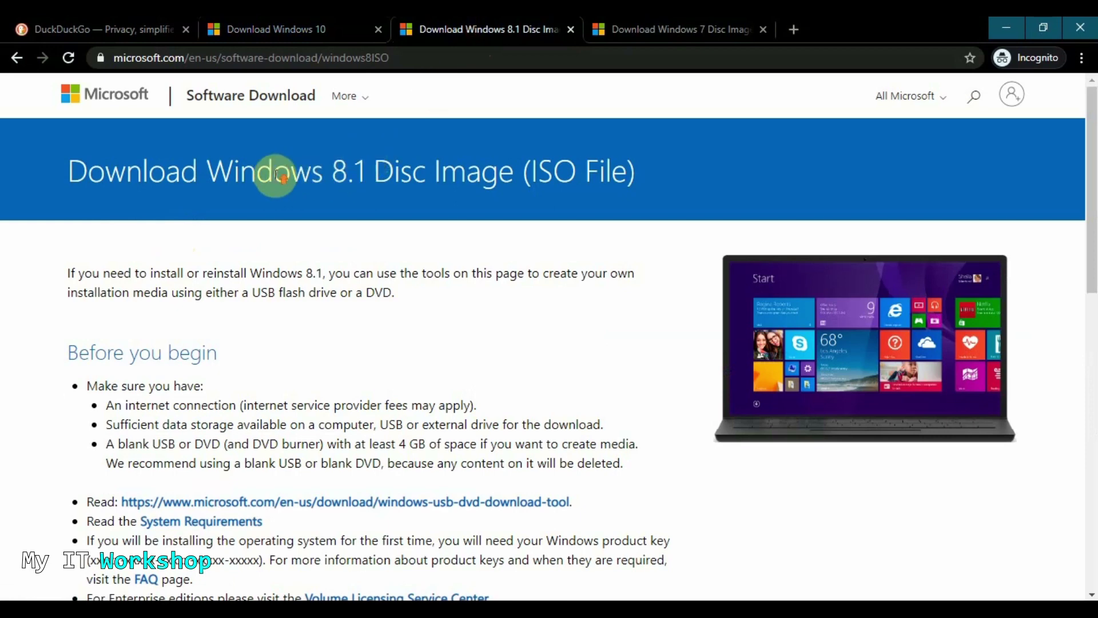
On the Windows 8.1 ISO page, pick a Windows 8.1 edition from the edition list
left_click(281, 267)
scroll(280, 266, "down", 4)
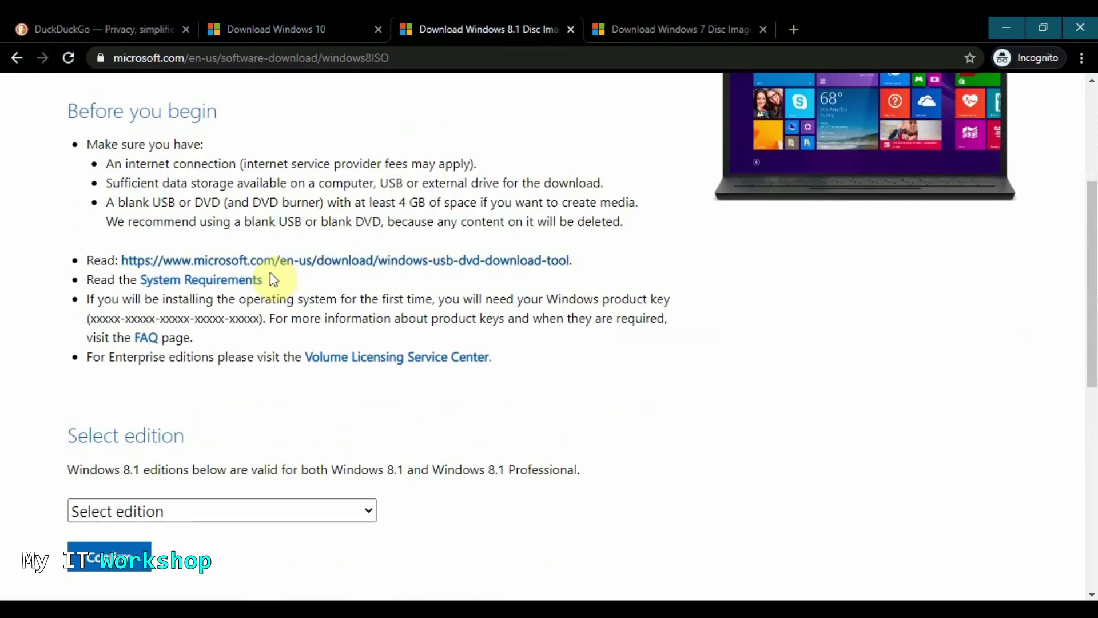
scroll(270, 276, "down", 3)
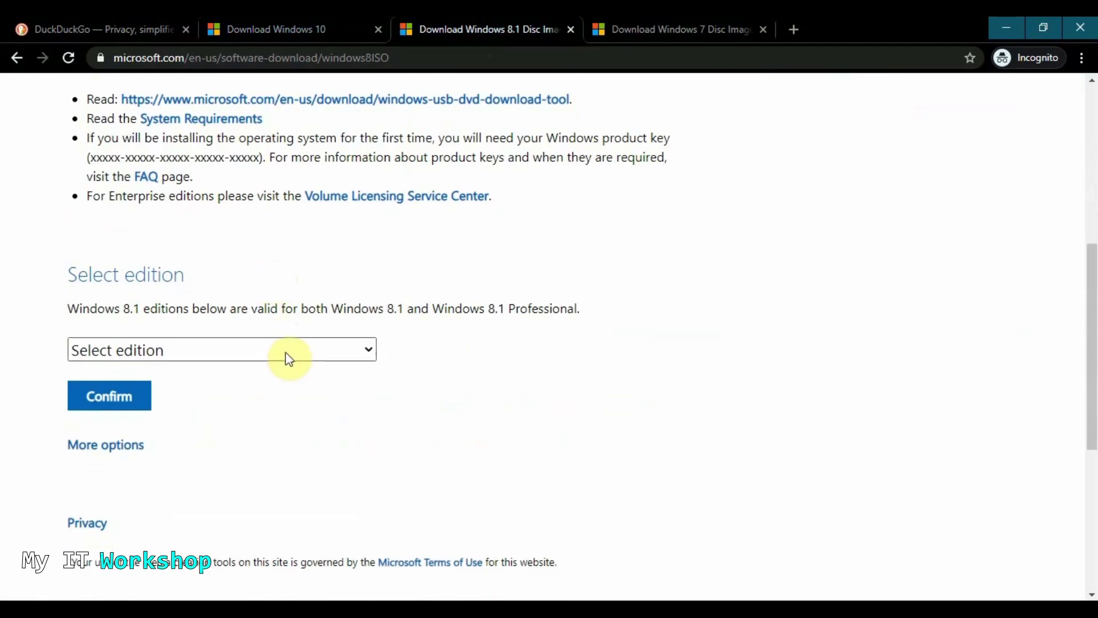
left_click(347, 352)
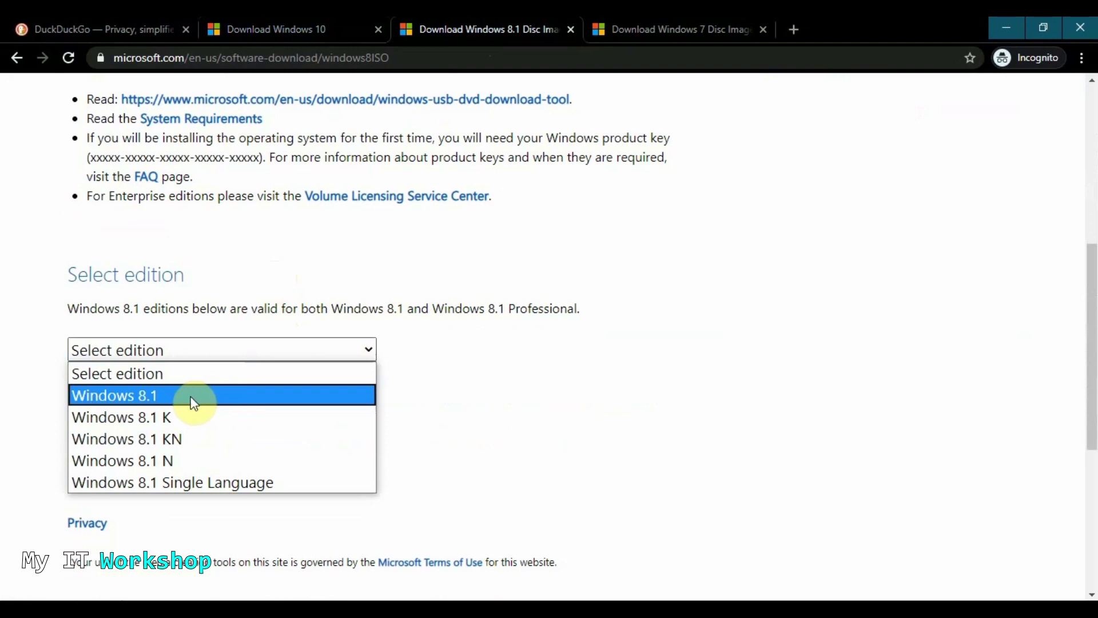
left_click(194, 403)
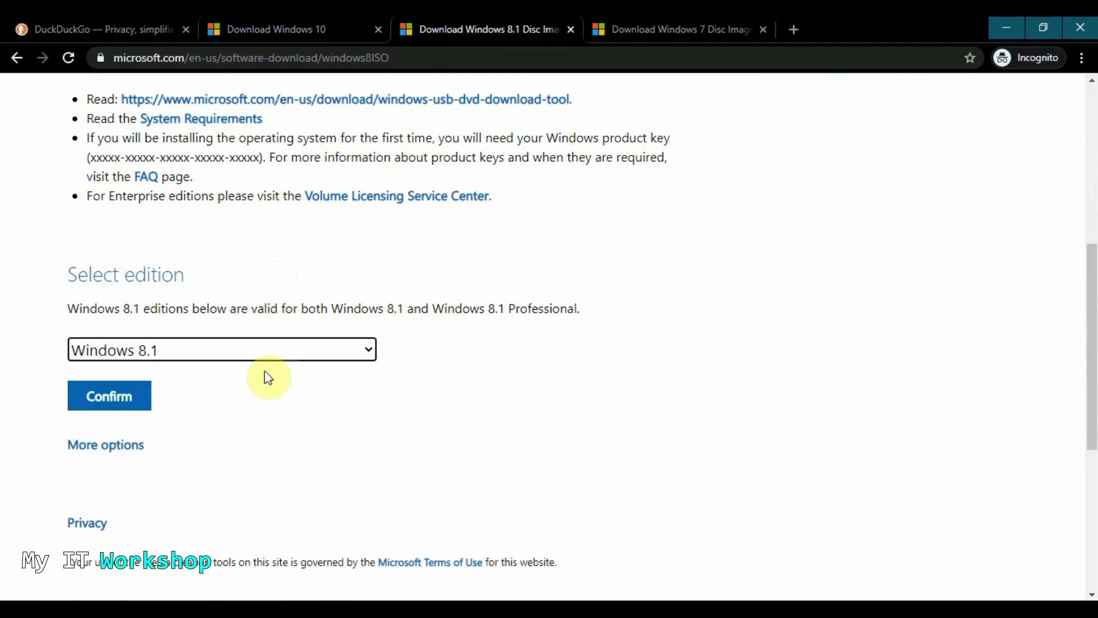
scroll(274, 372, "up", 6)
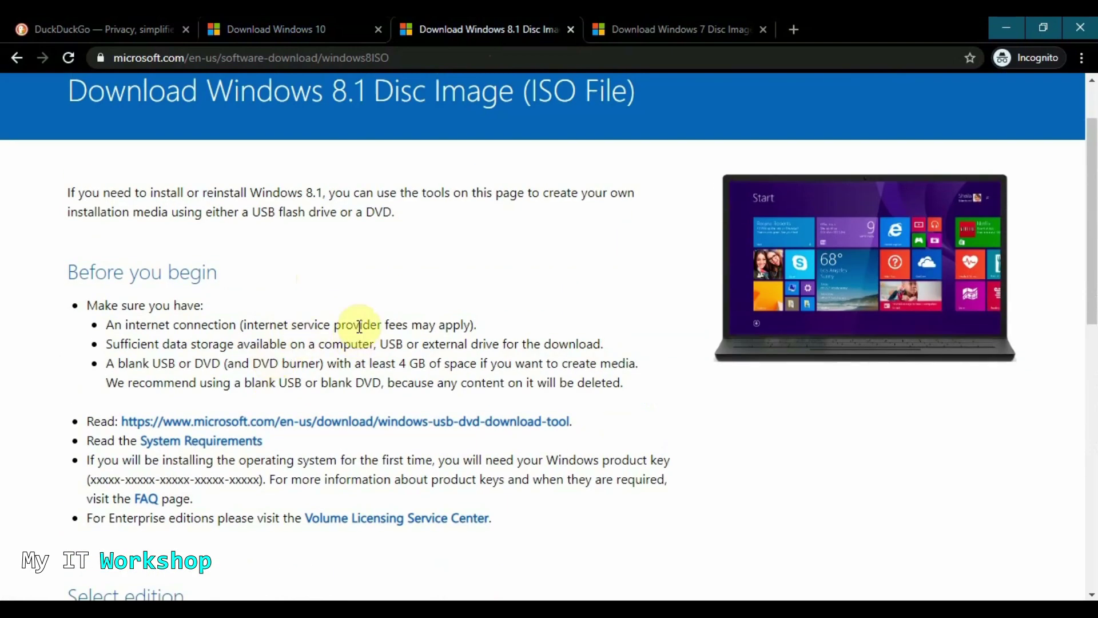
Look over the Windows 7 disc images page, leaving the product key empty, then return to Windows 10
left_click(622, 29)
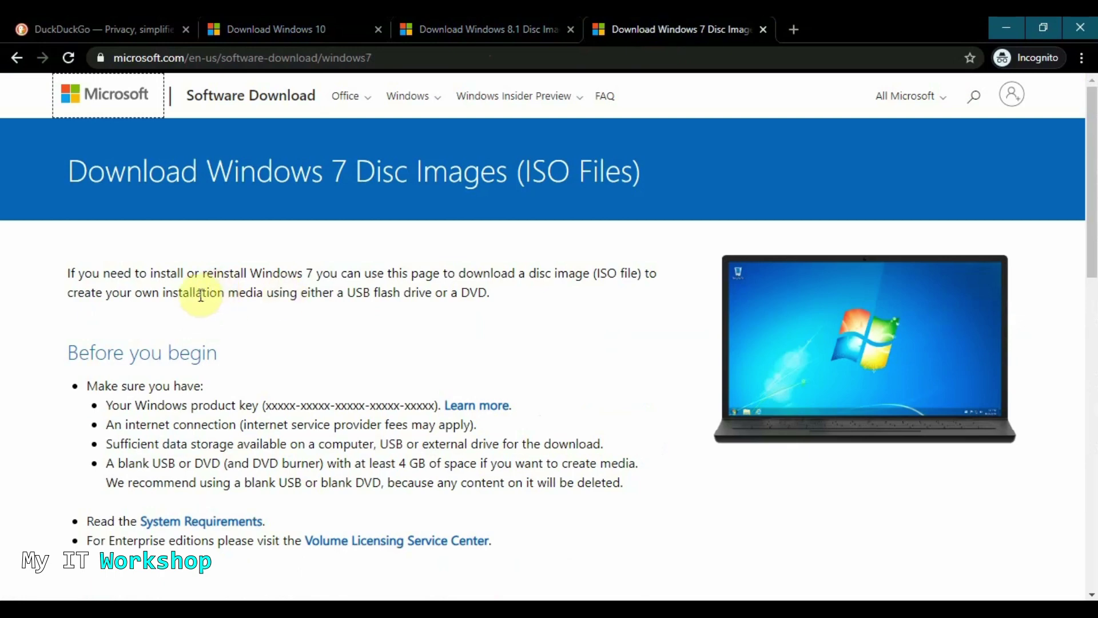
scroll(229, 337, "down", 2)
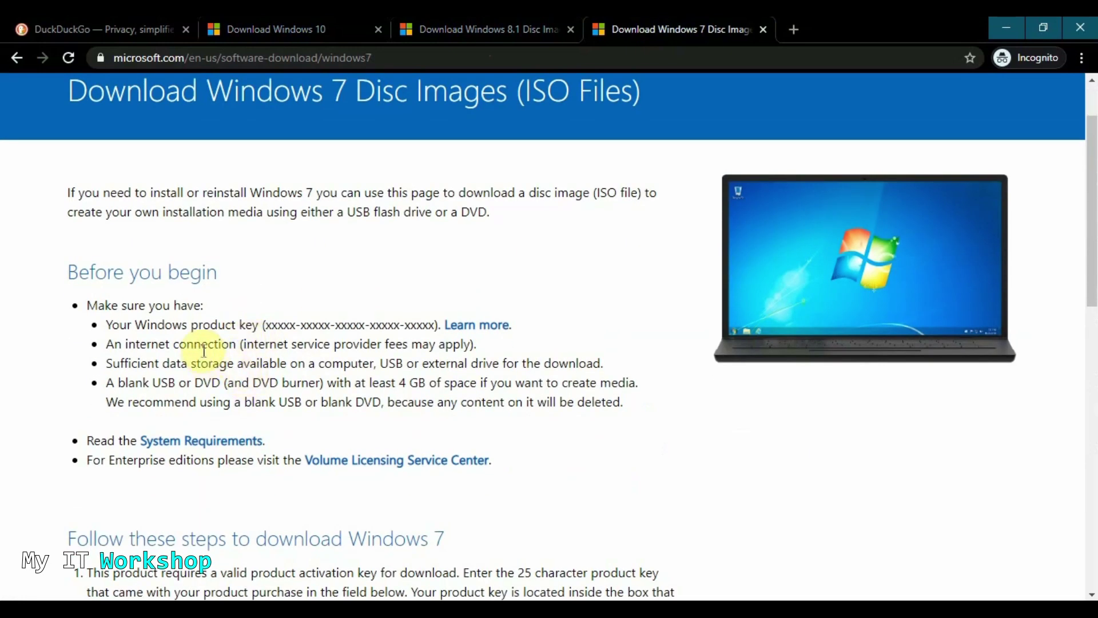
scroll(192, 297, "down", 4)
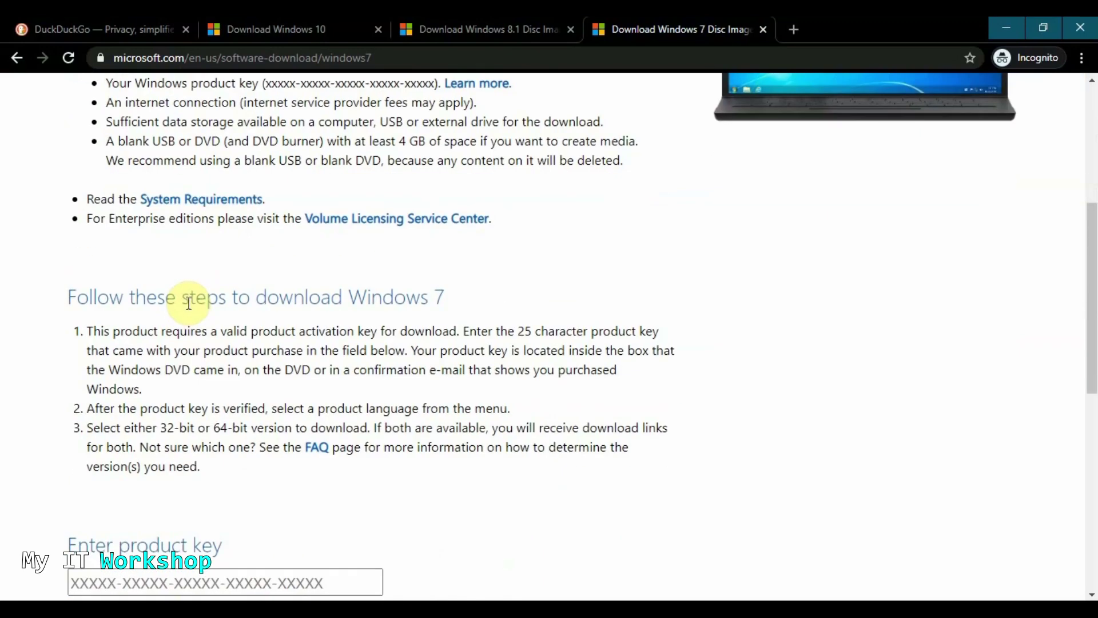
scroll(188, 303, "down", 2)
left_click_drag(331, 503, 78, 504)
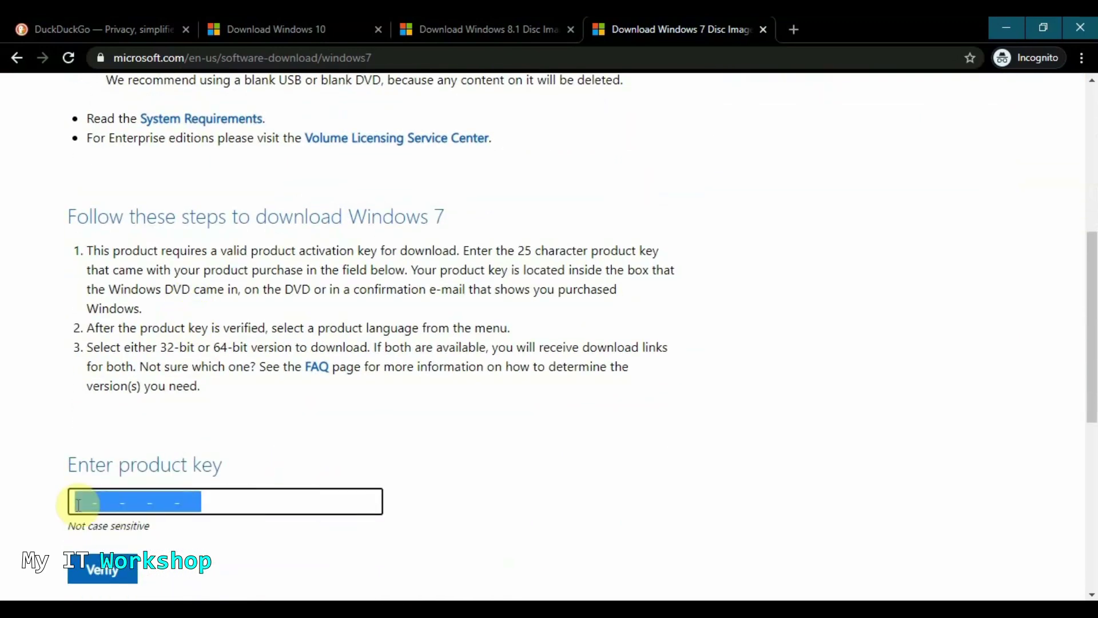
left_click(308, 397)
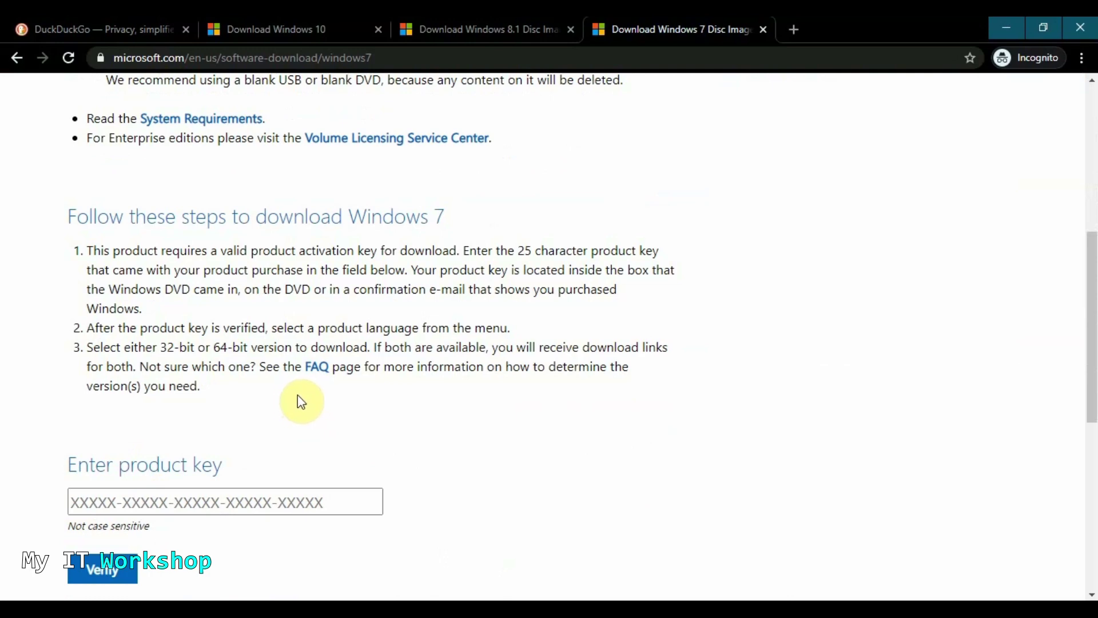
scroll(184, 423, "down", 2)
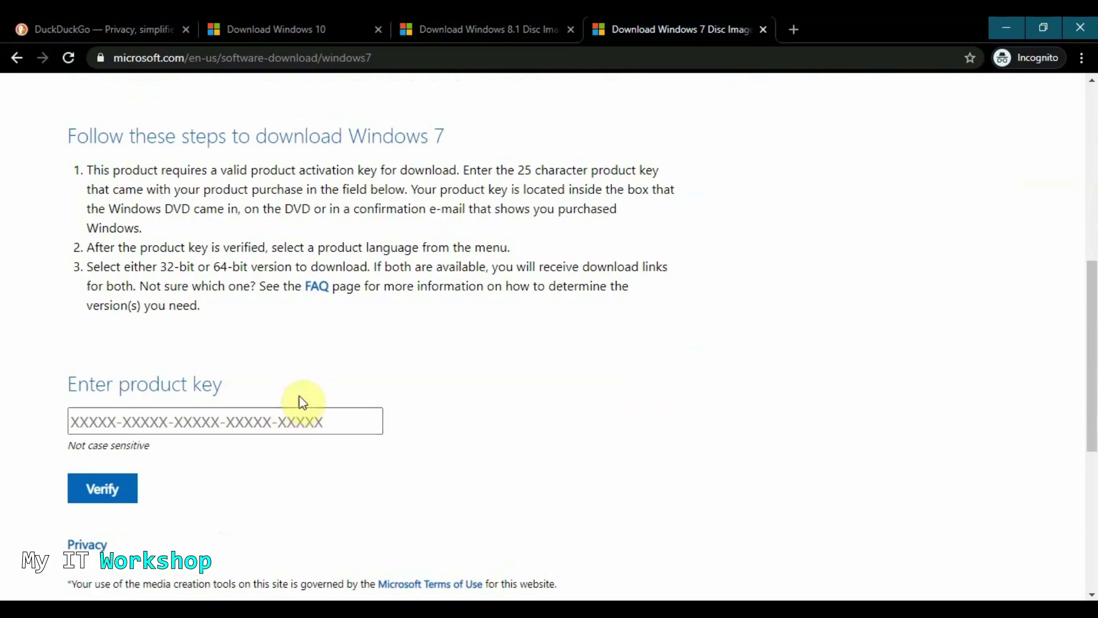
scroll(316, 384, "up", 9)
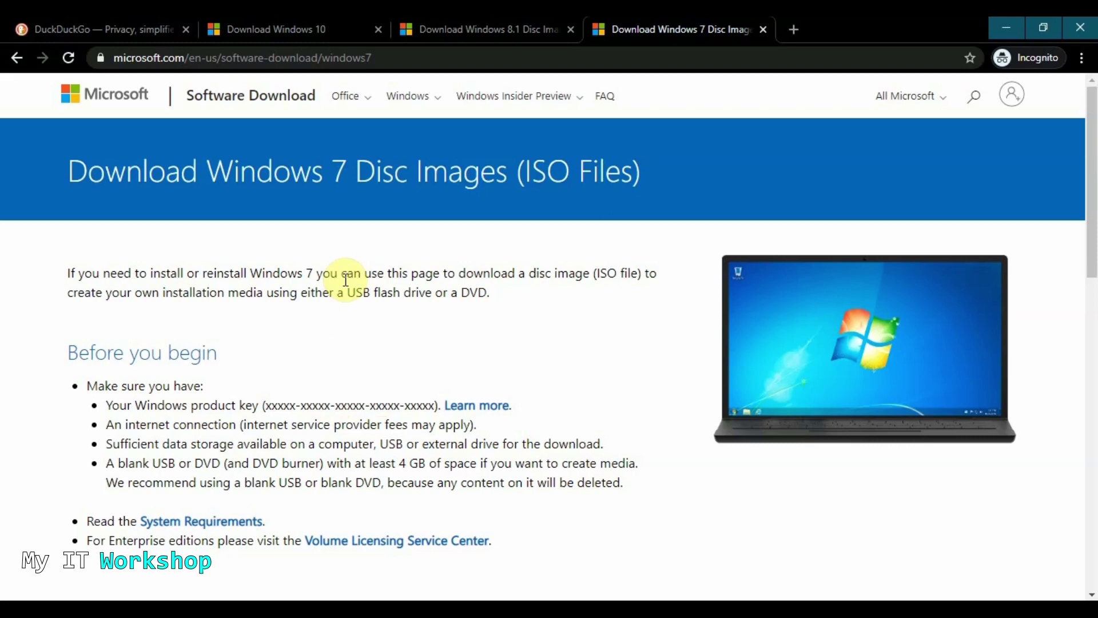
left_click(280, 31)
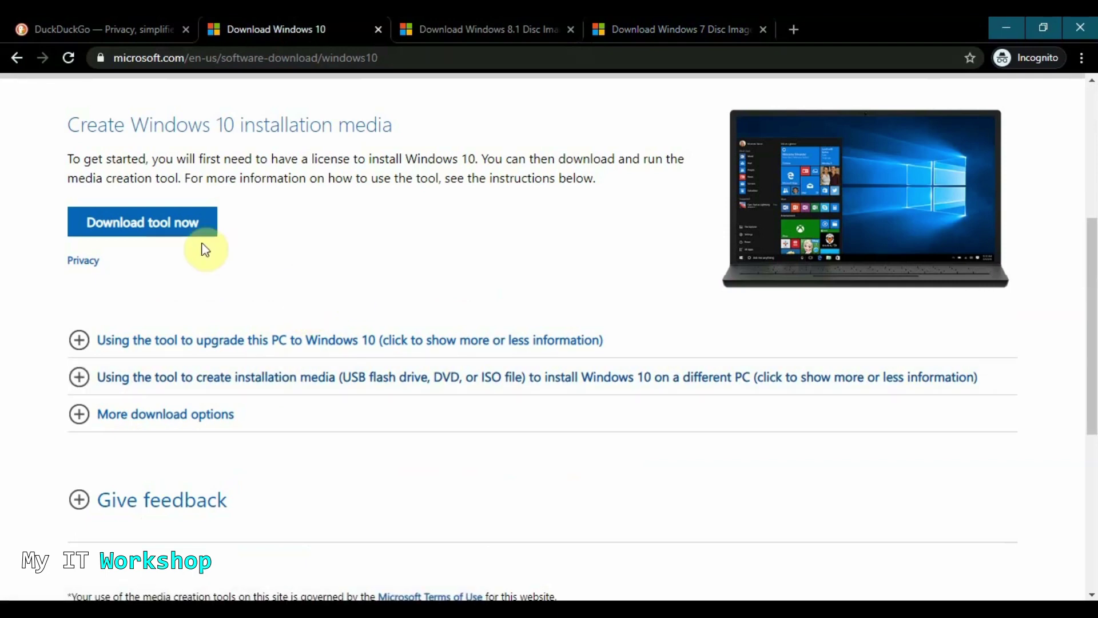
Check MediaCreationTool2004's properties (18.5 MB), then run it to start Windows 10 Setup
left_click(1008, 28)
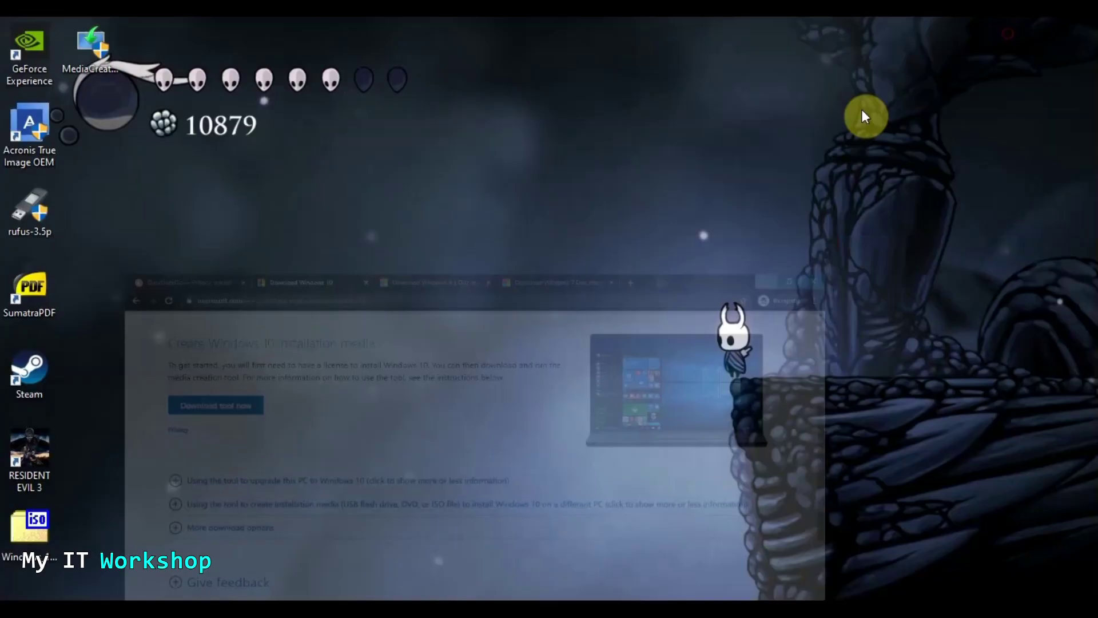
left_click_drag(94, 50, 506, 286)
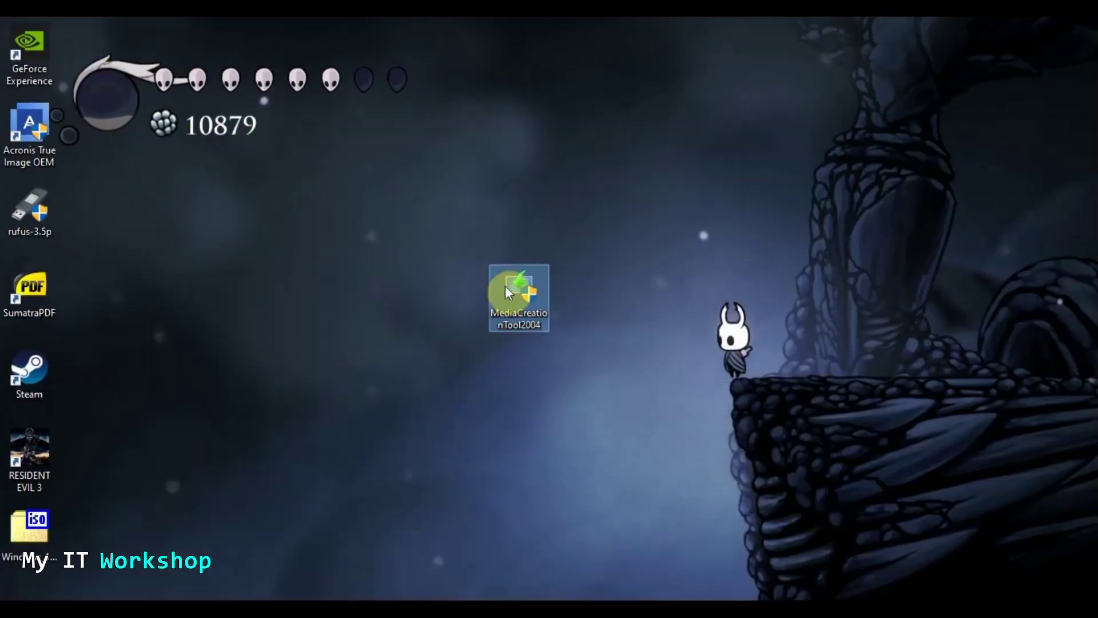
right_click(512, 293)
left_click(552, 587)
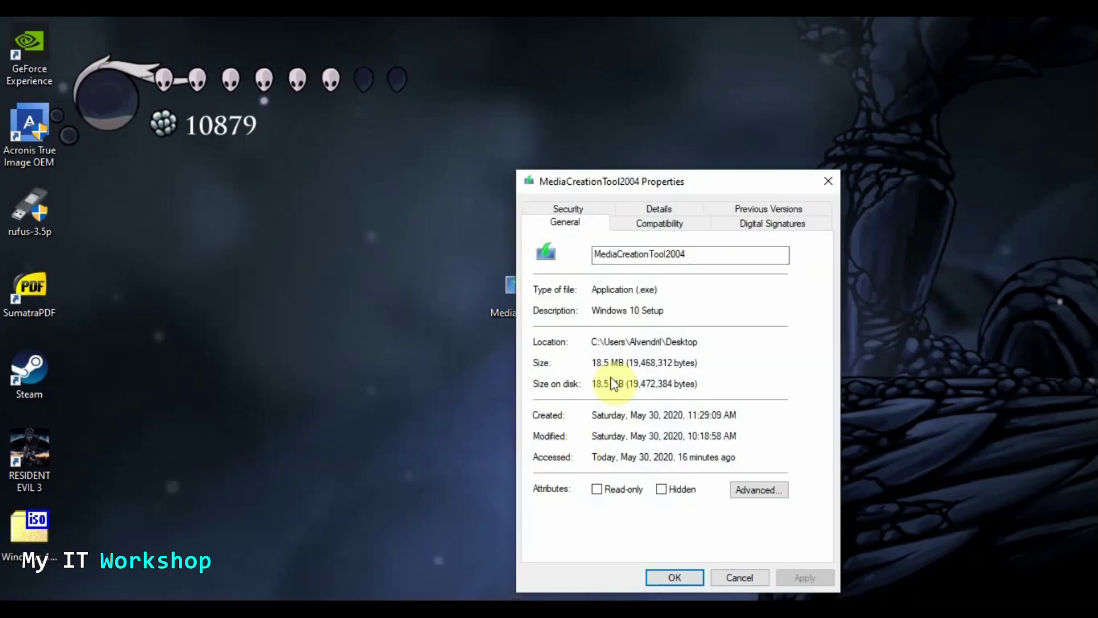
left_click_drag(593, 363, 629, 362)
left_click(827, 182)
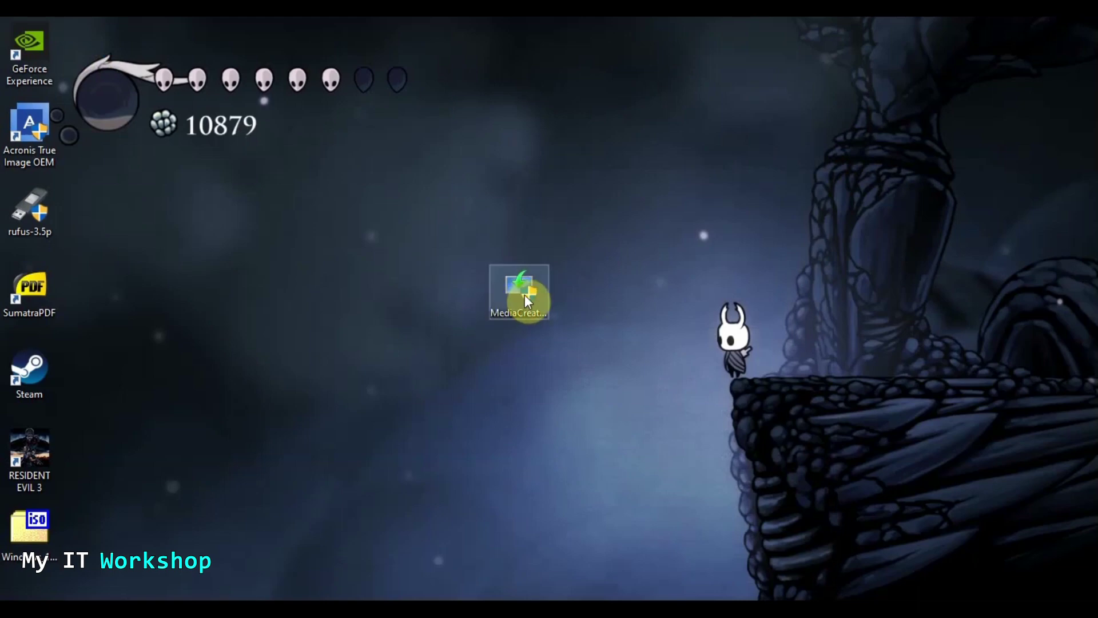
left_click(524, 297)
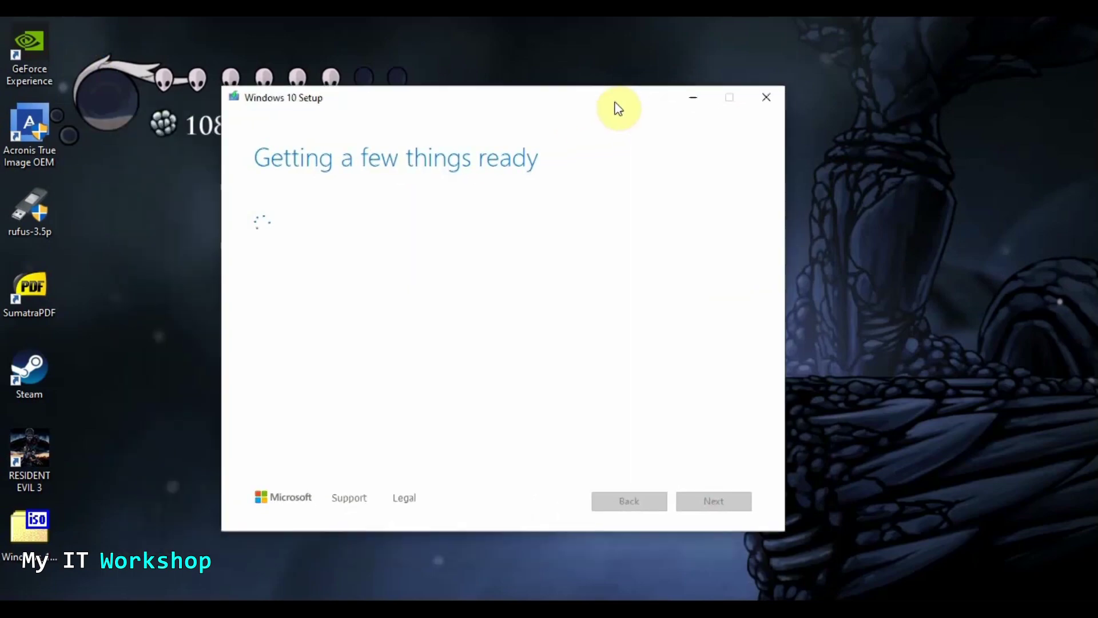
left_click_drag(613, 103, 621, 106)
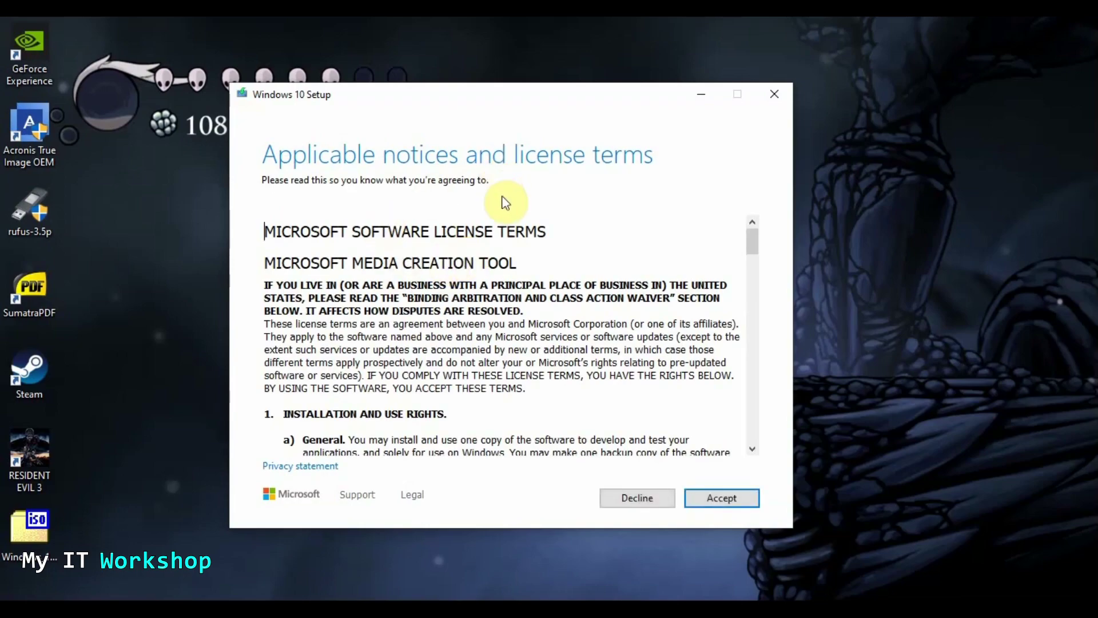
Accept the license terms and choose to create installation media for another PC
scroll(639, 319, "down", 15)
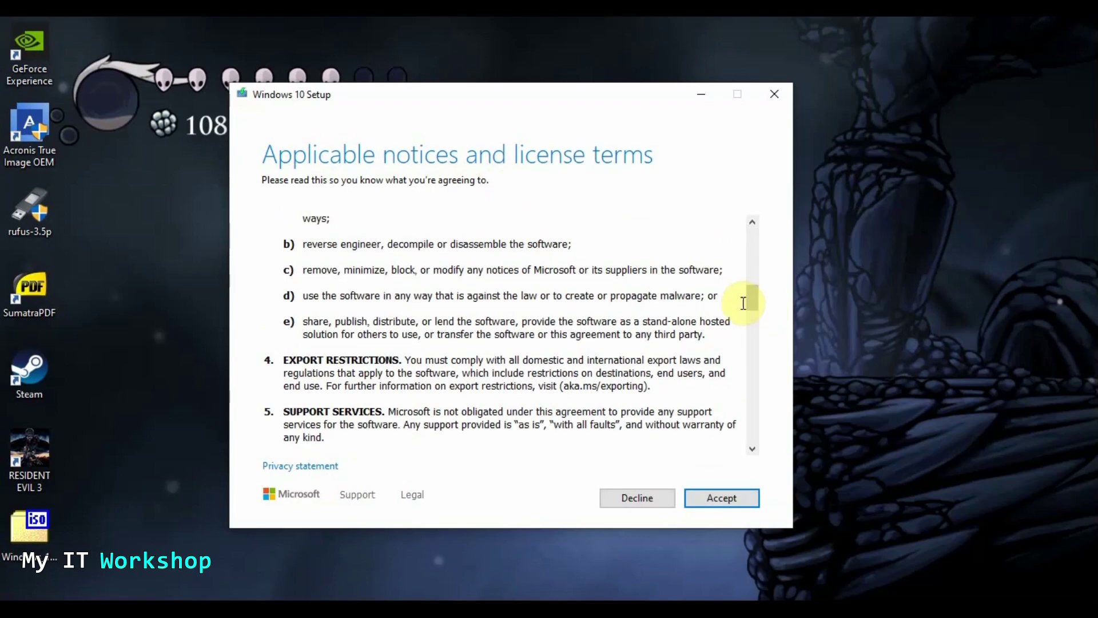
left_click_drag(750, 302, 753, 229)
left_click(724, 501)
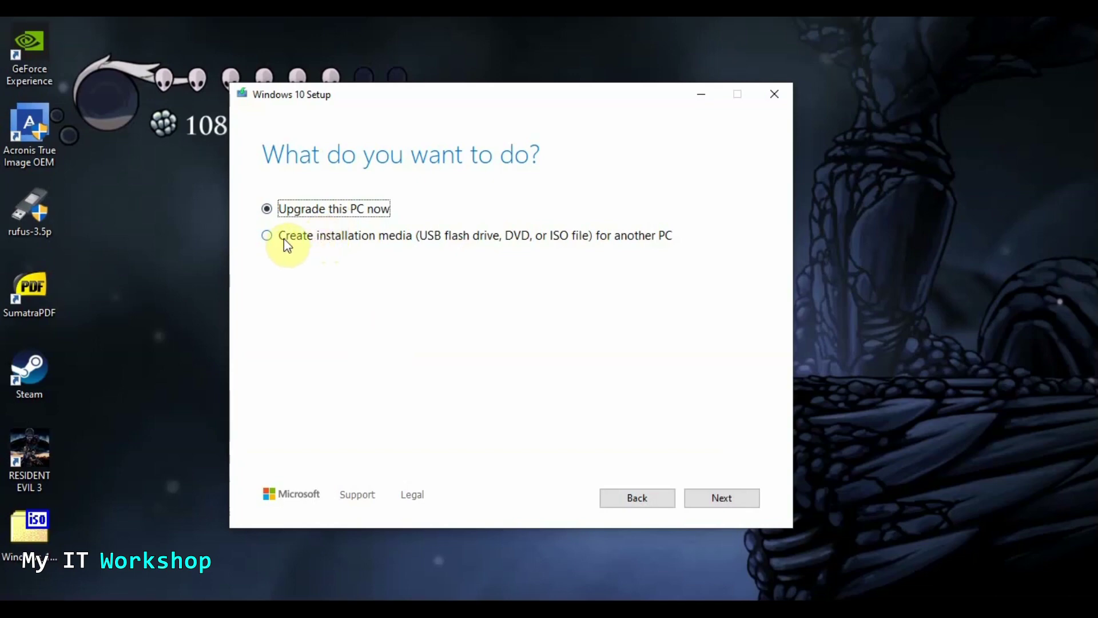
left_click(267, 241)
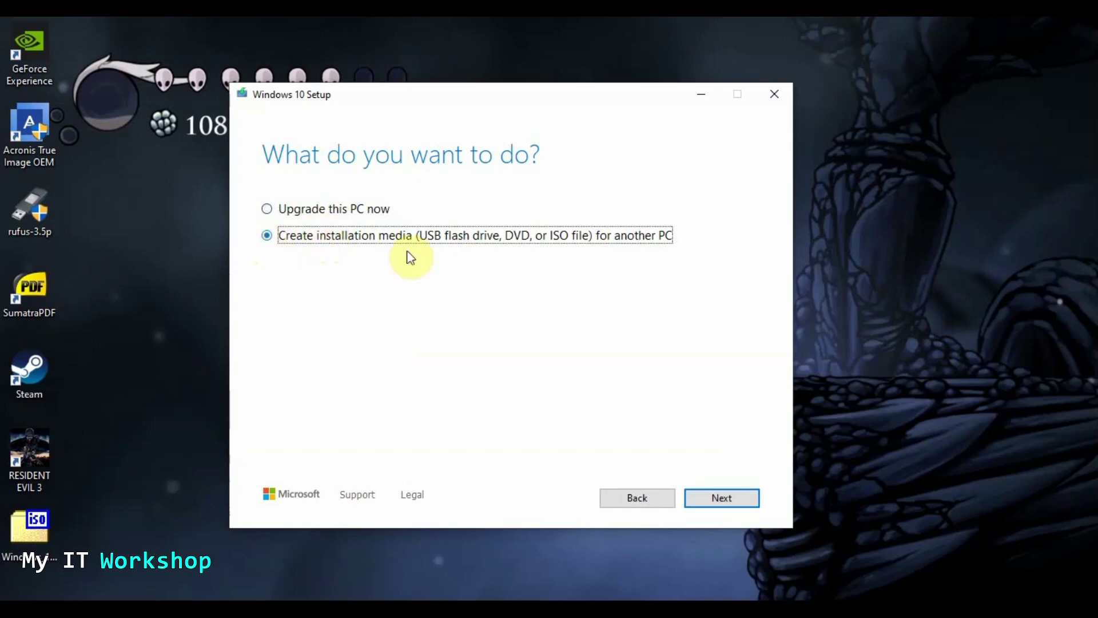
left_click(716, 492)
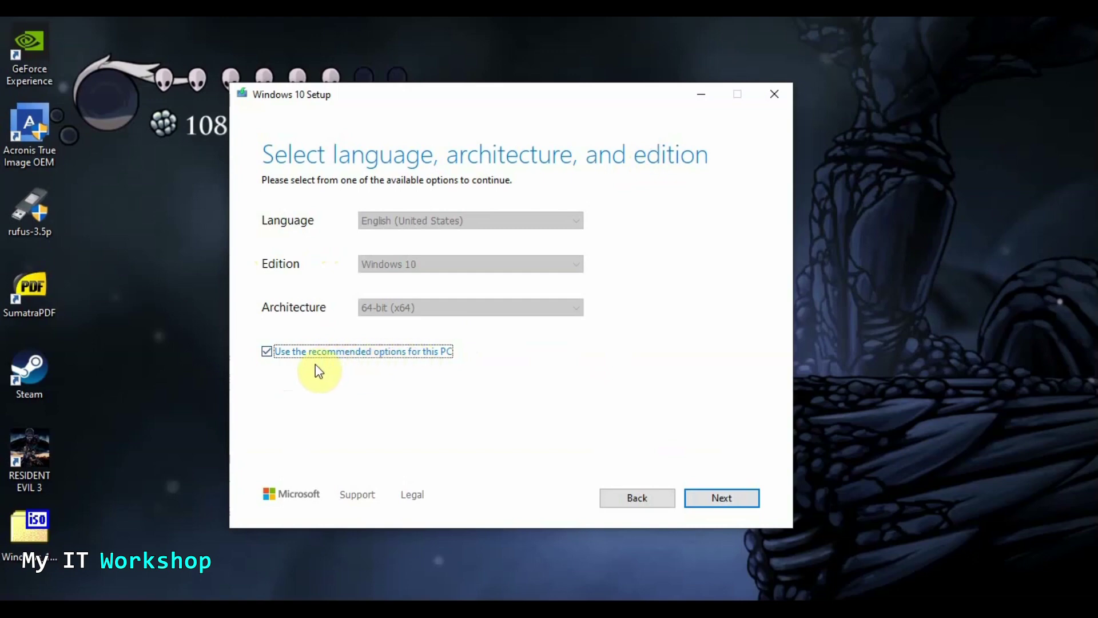
Unlock the language, edition and architecture settings, keeping English (United States)
left_click(272, 355)
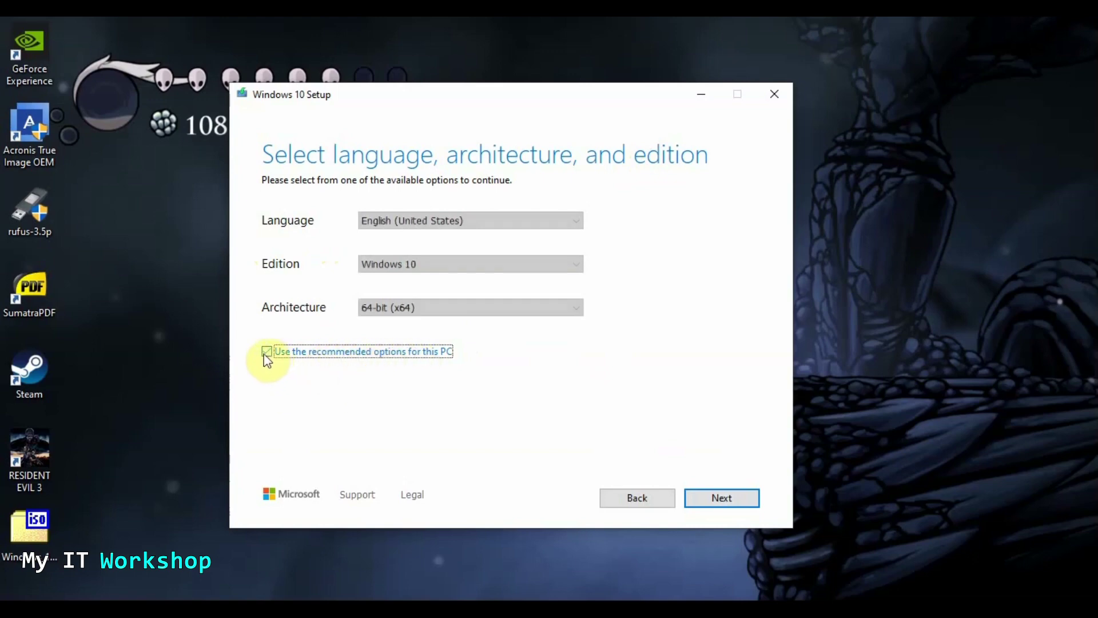
left_click(499, 223)
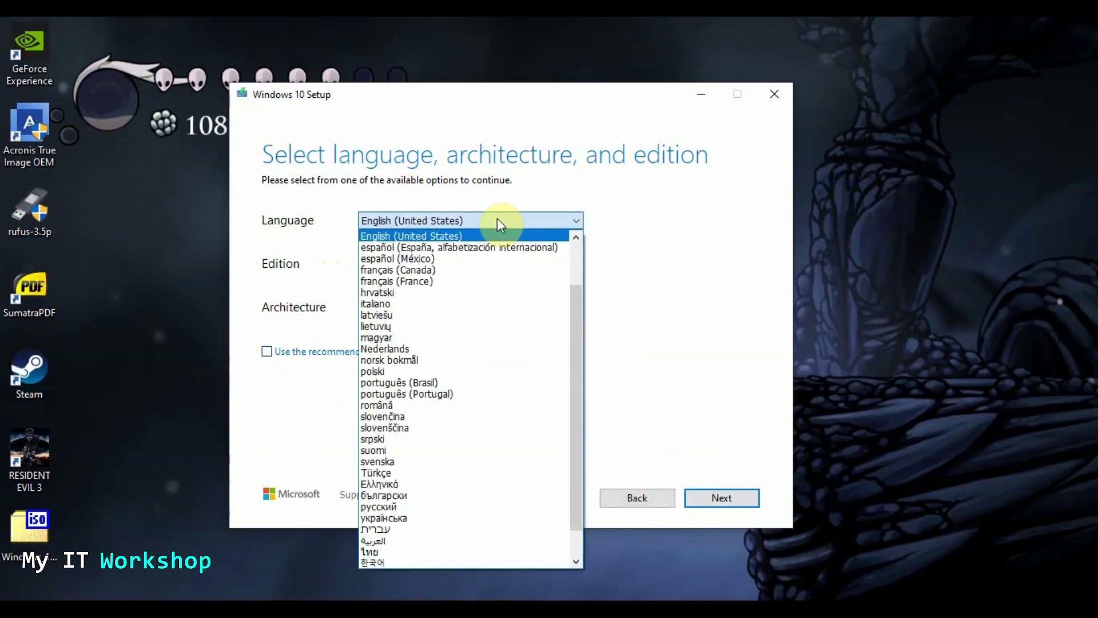
left_click(452, 237)
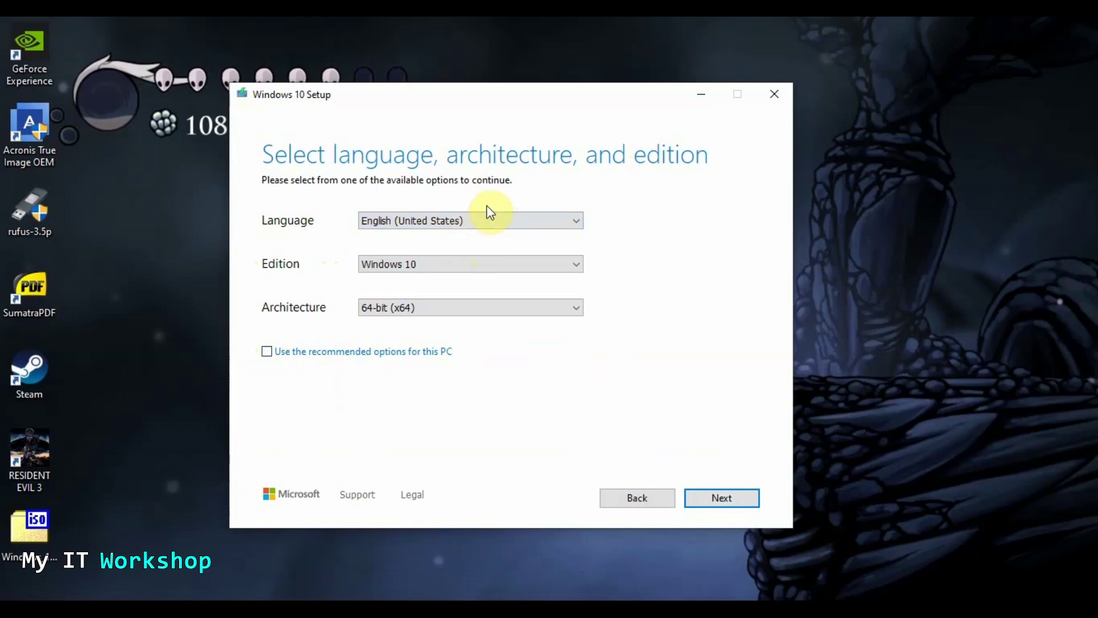
Confirm English (United States), Windows 10 and 64-bit (x64), then continue to the media choice
left_click(462, 223)
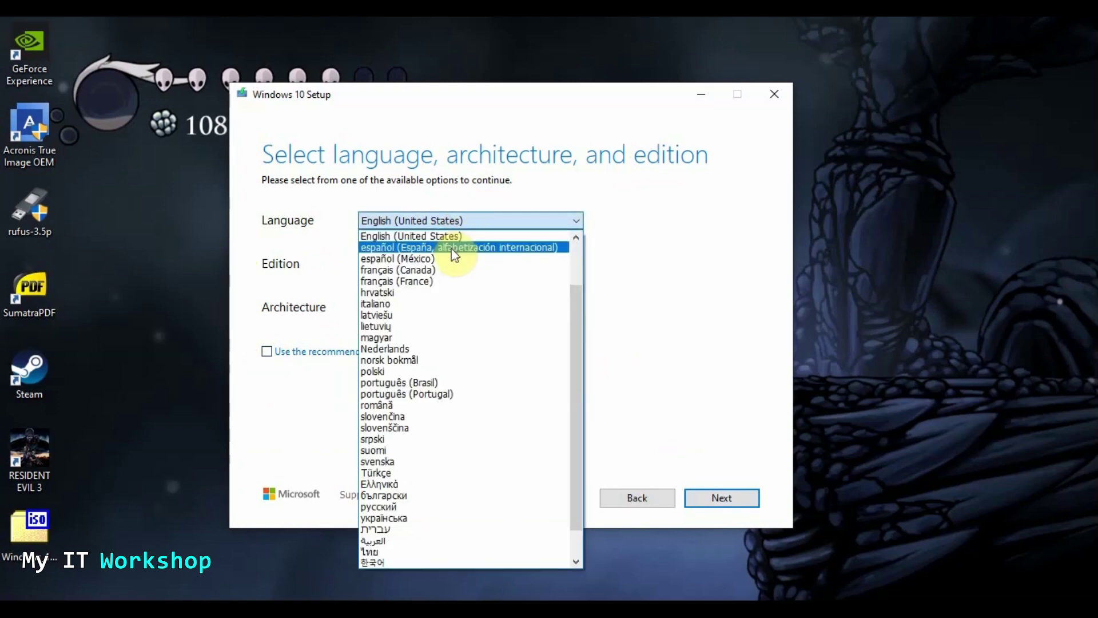
scroll(501, 334, "down", 1)
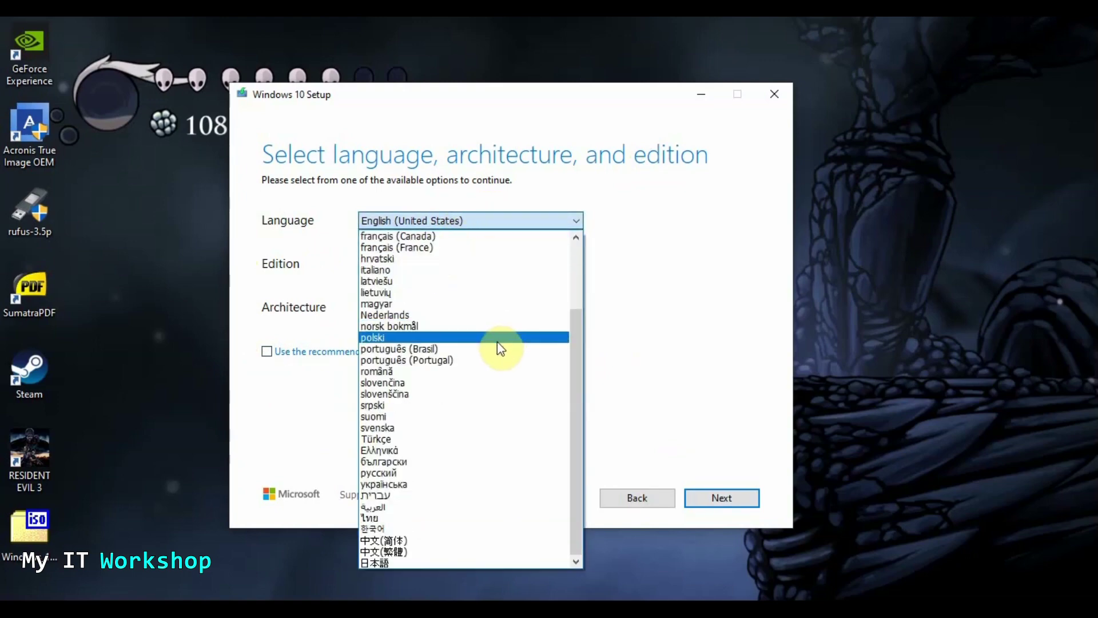
scroll(492, 349, "up", 3)
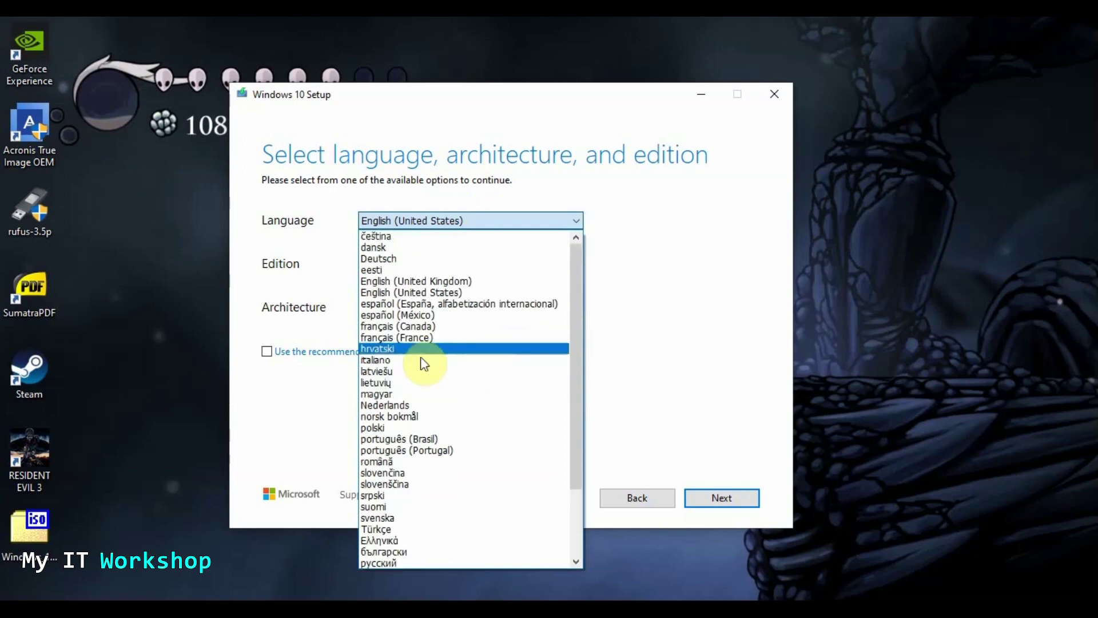
left_click(312, 398)
left_click(489, 265)
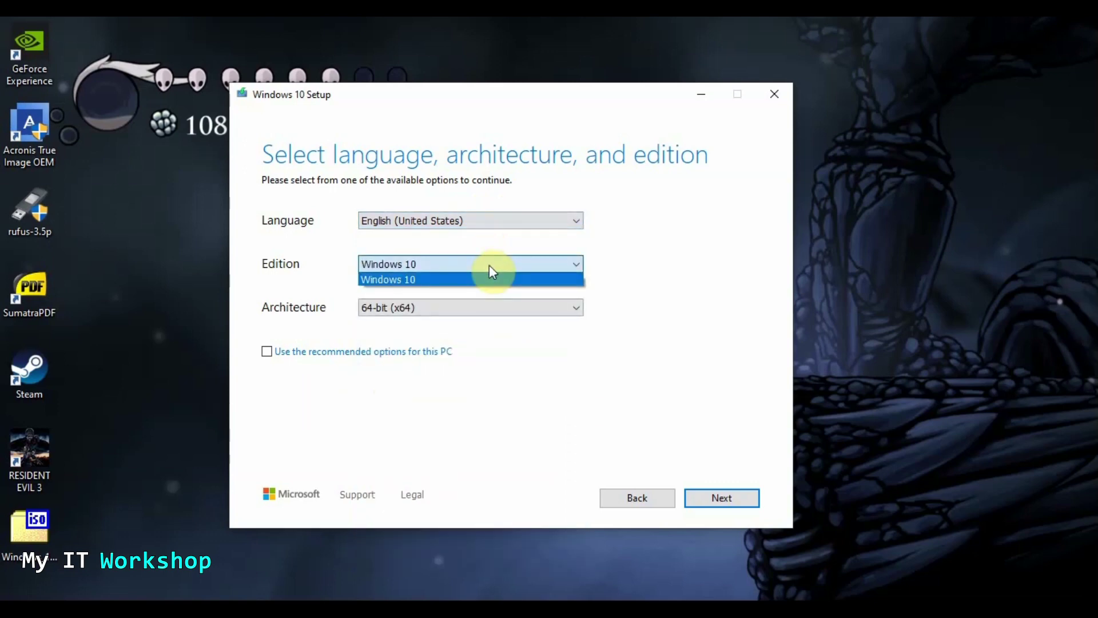
left_click(489, 266)
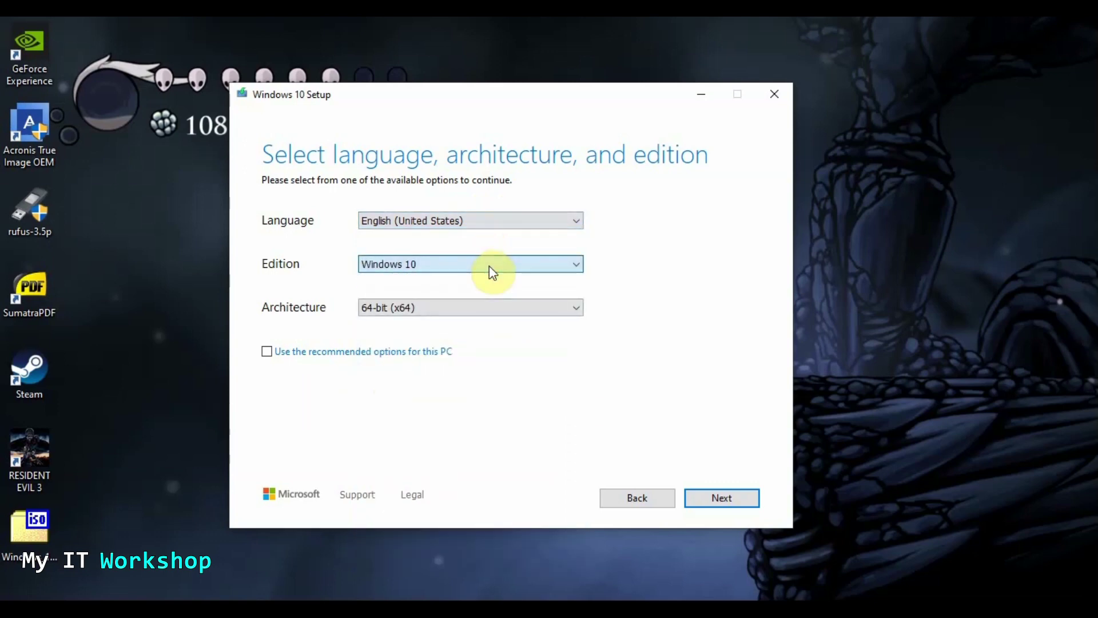
left_click(493, 307)
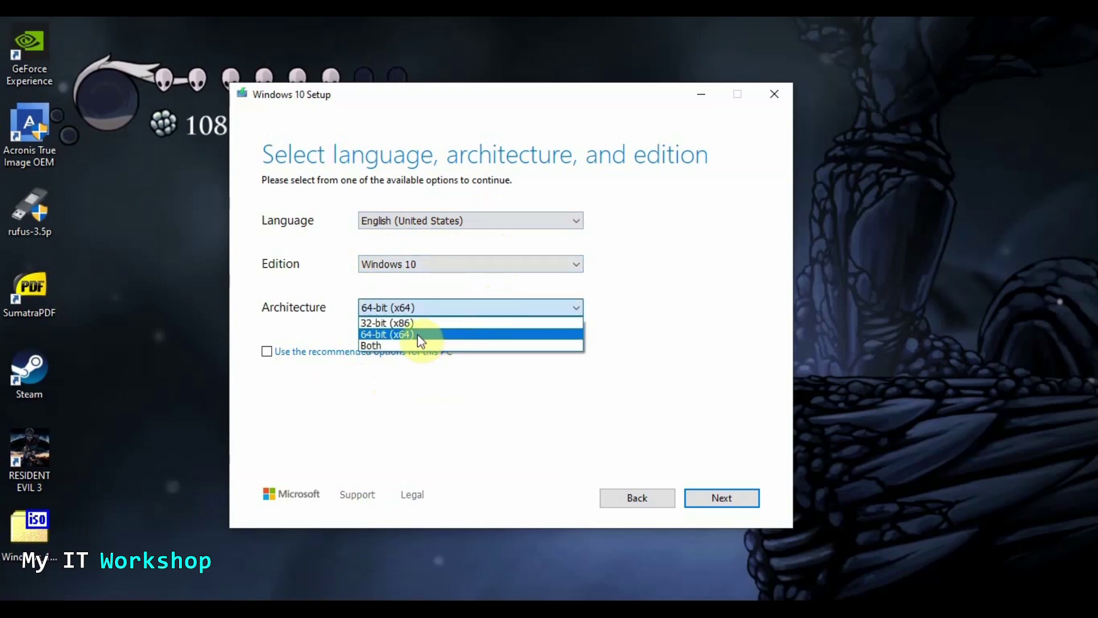
left_click(390, 334)
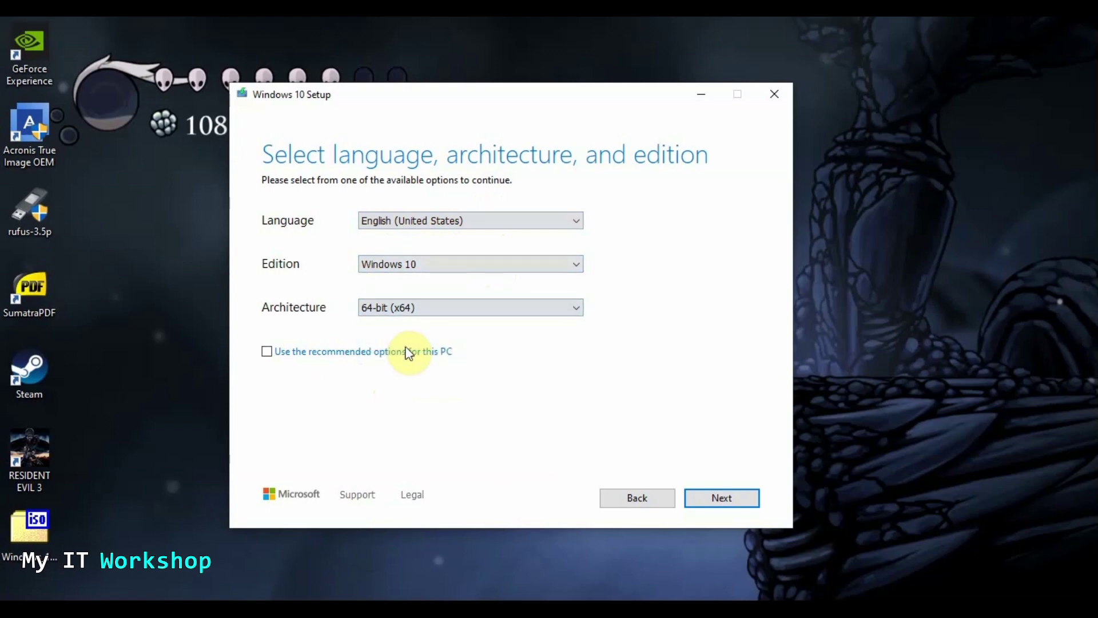
left_click(268, 351)
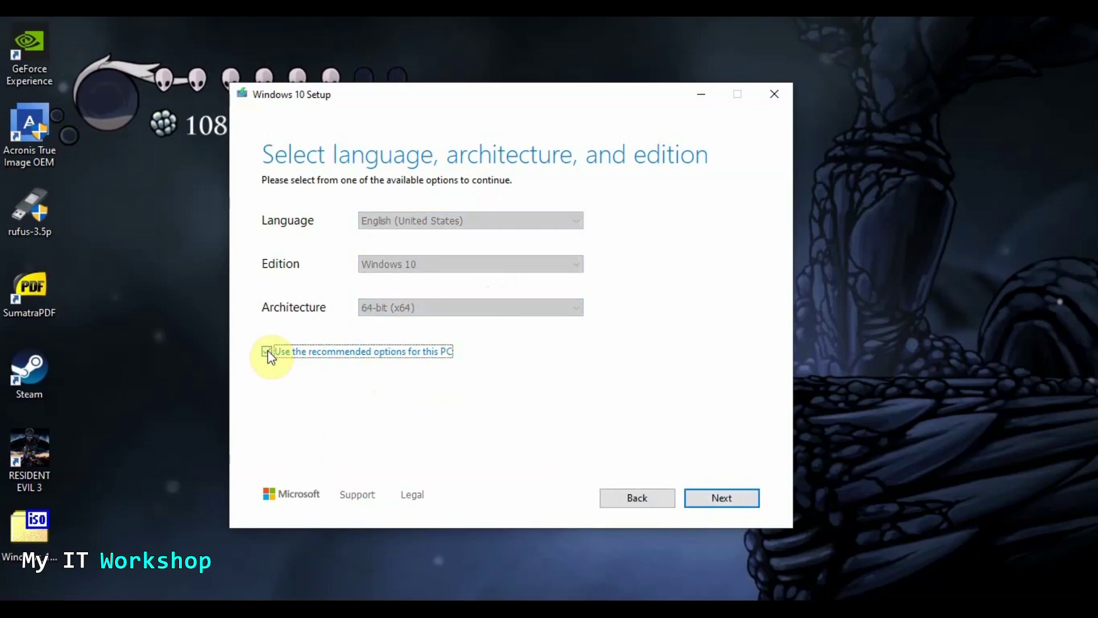
left_click(721, 500)
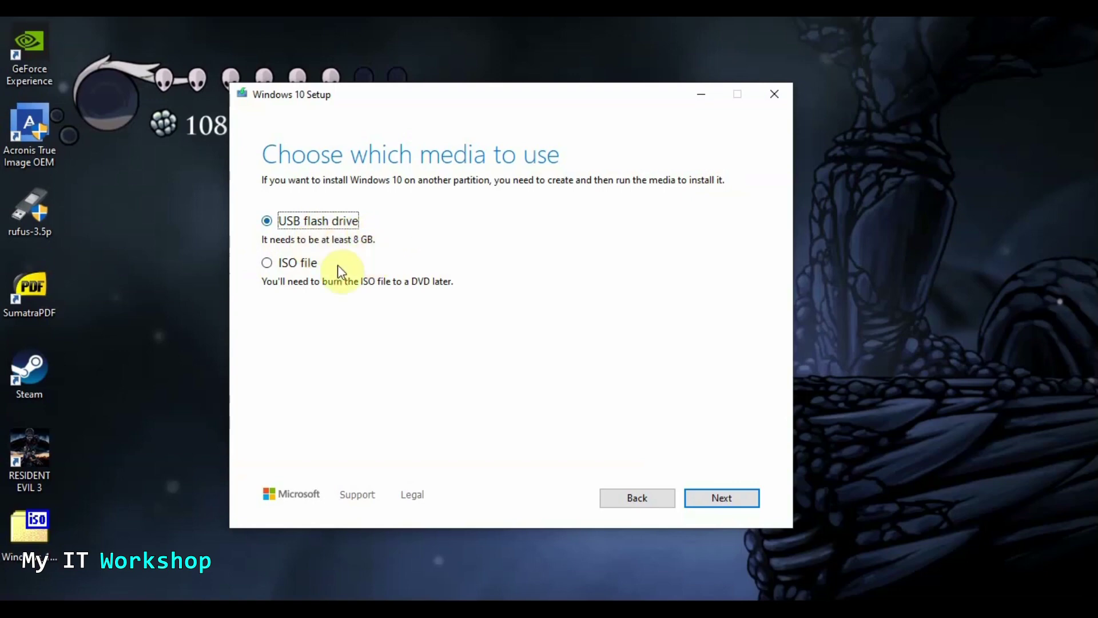
Select ISO file as the media type and reposition the Windows 10 installer ISO icon
left_click(270, 263)
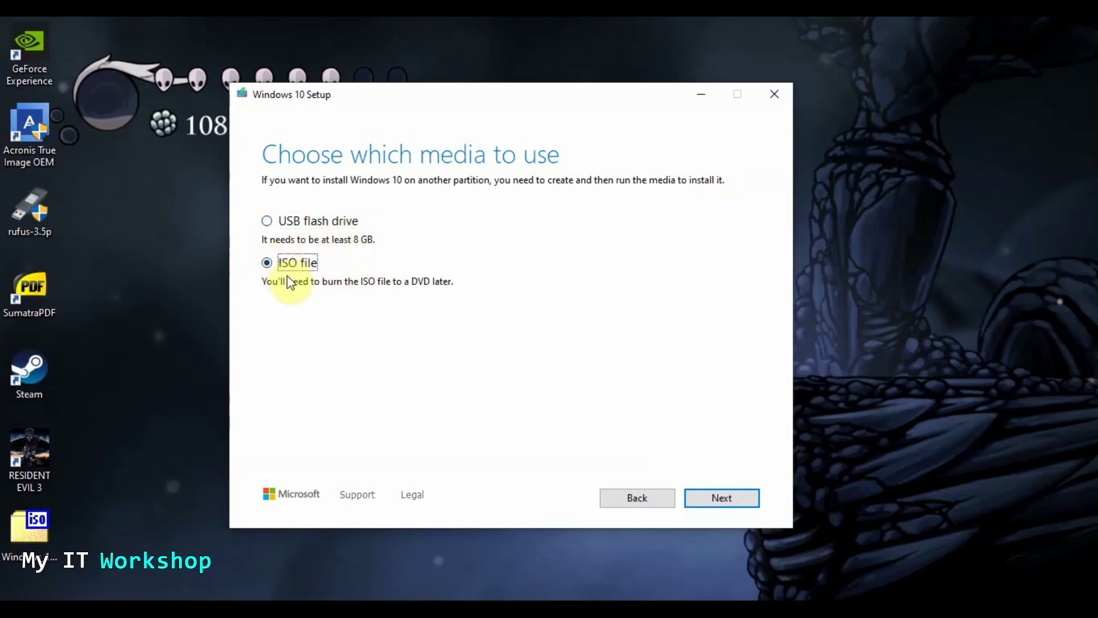
left_click_drag(29, 535, 163, 230)
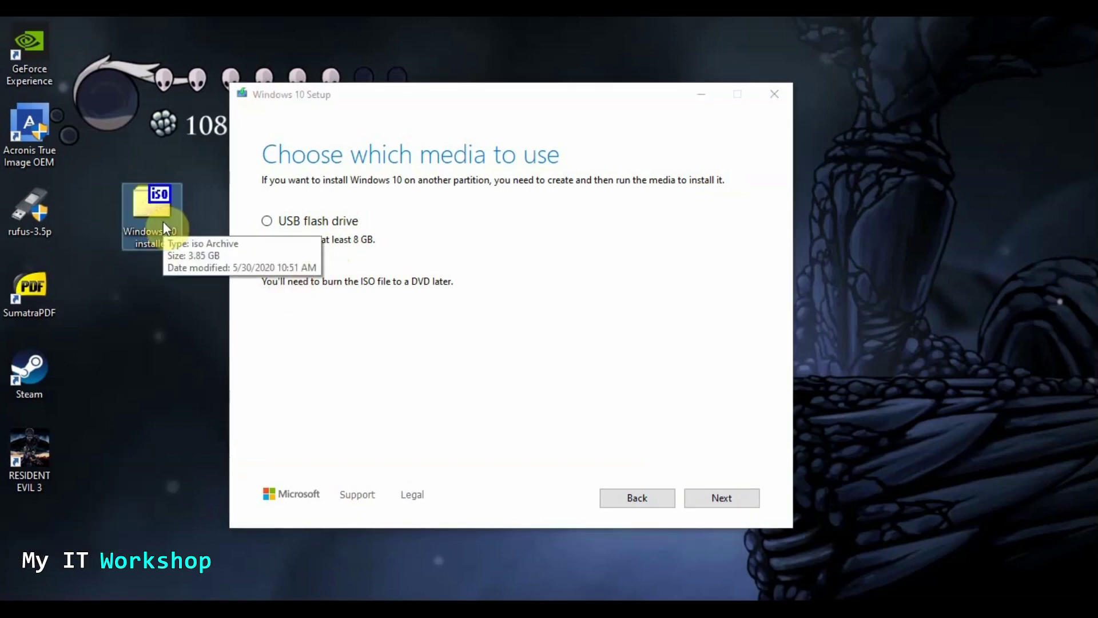
right_click(163, 222)
left_click(144, 228)
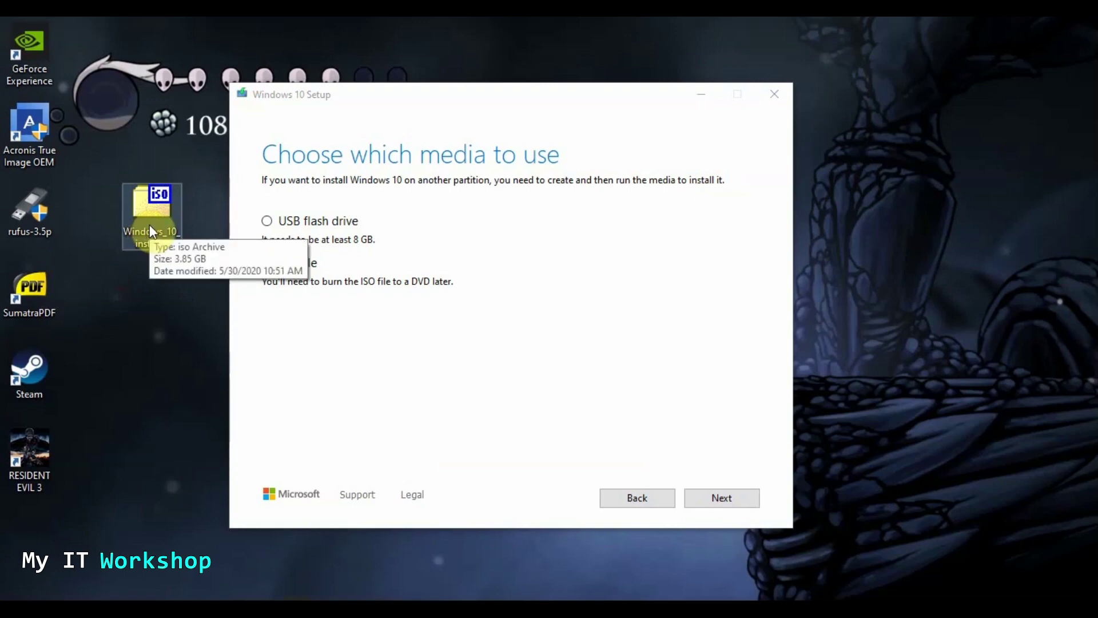
left_click_drag(152, 221, 57, 541)
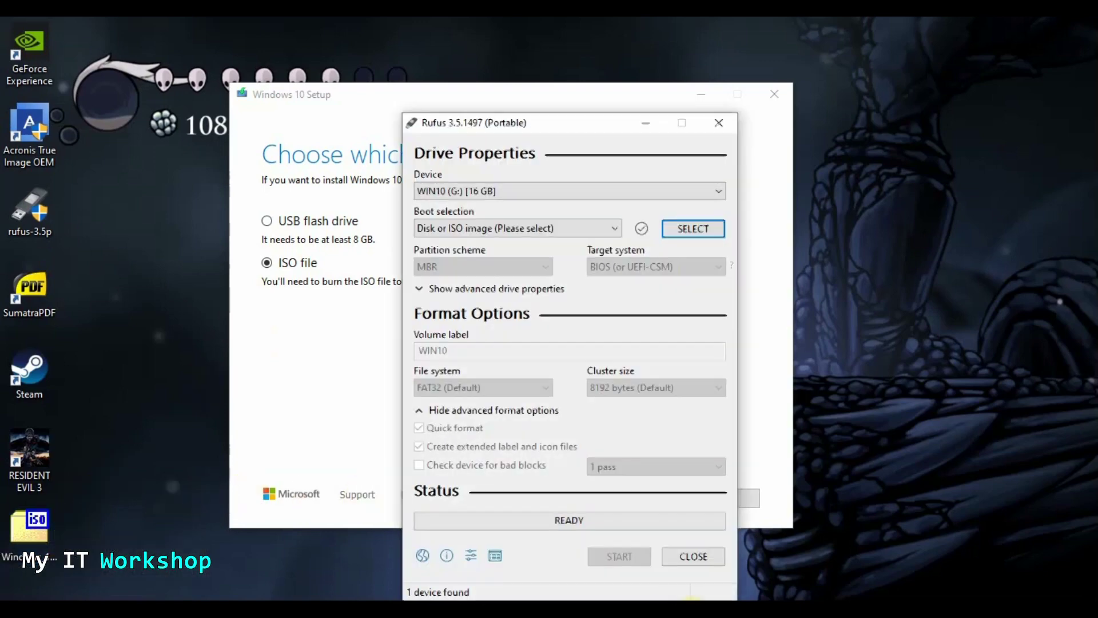
left_click_drag(578, 123, 466, 84)
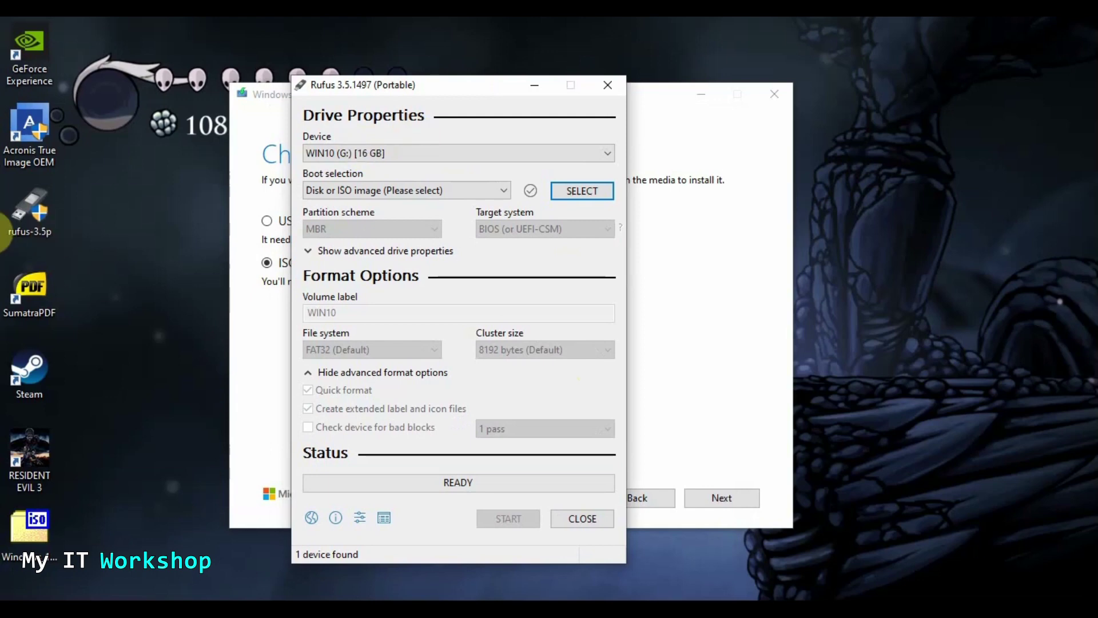
left_click(51, 210)
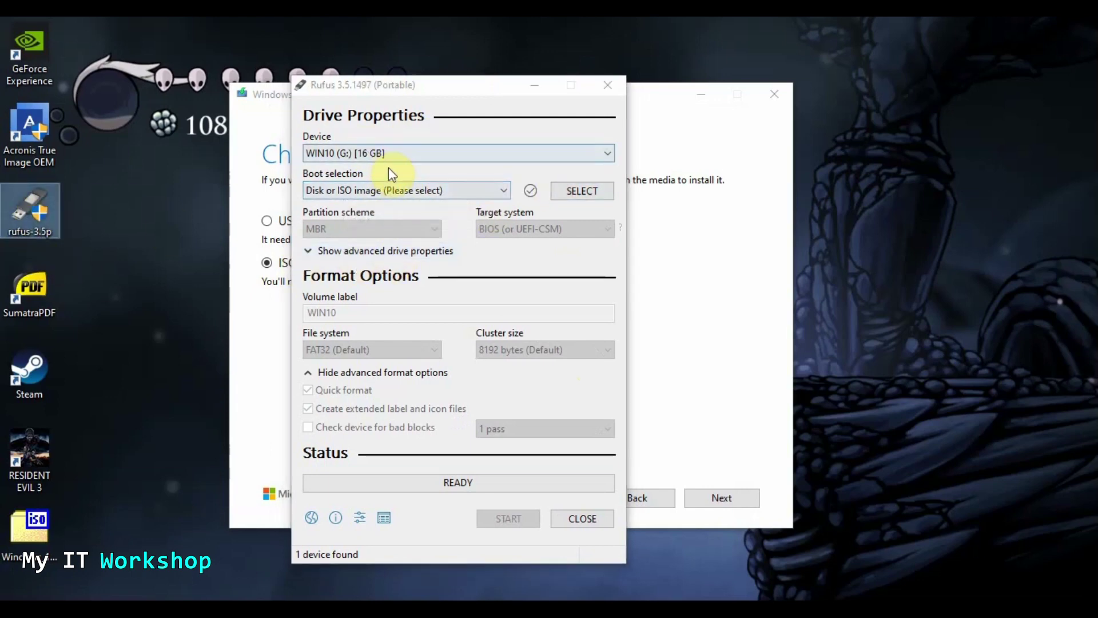
left_click(433, 153)
left_click(433, 157)
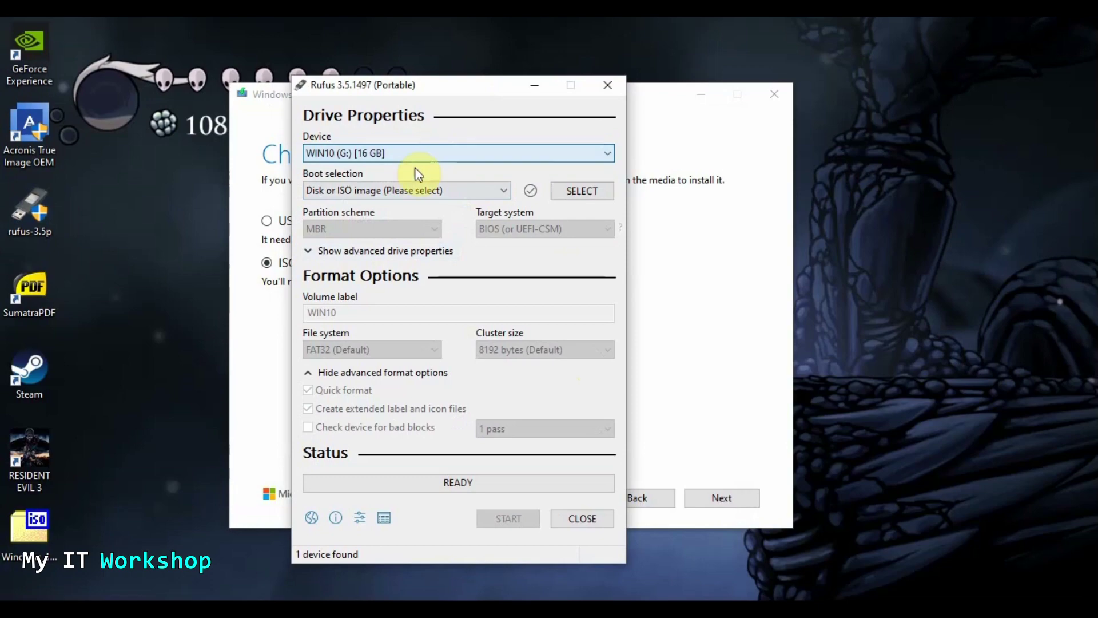
left_click(574, 197)
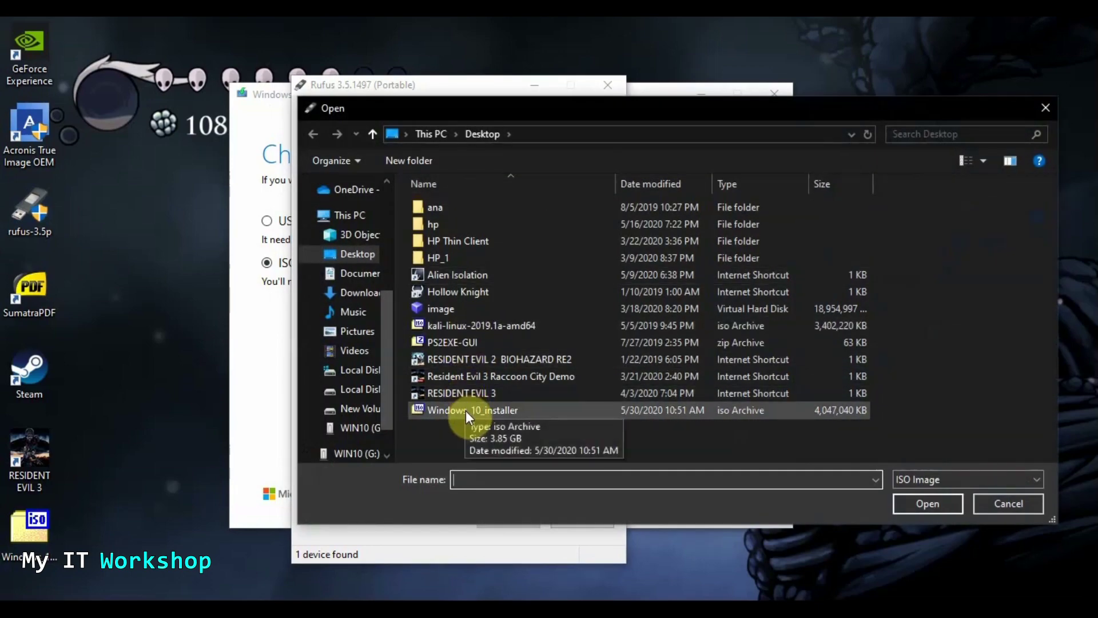
double_click(466, 408)
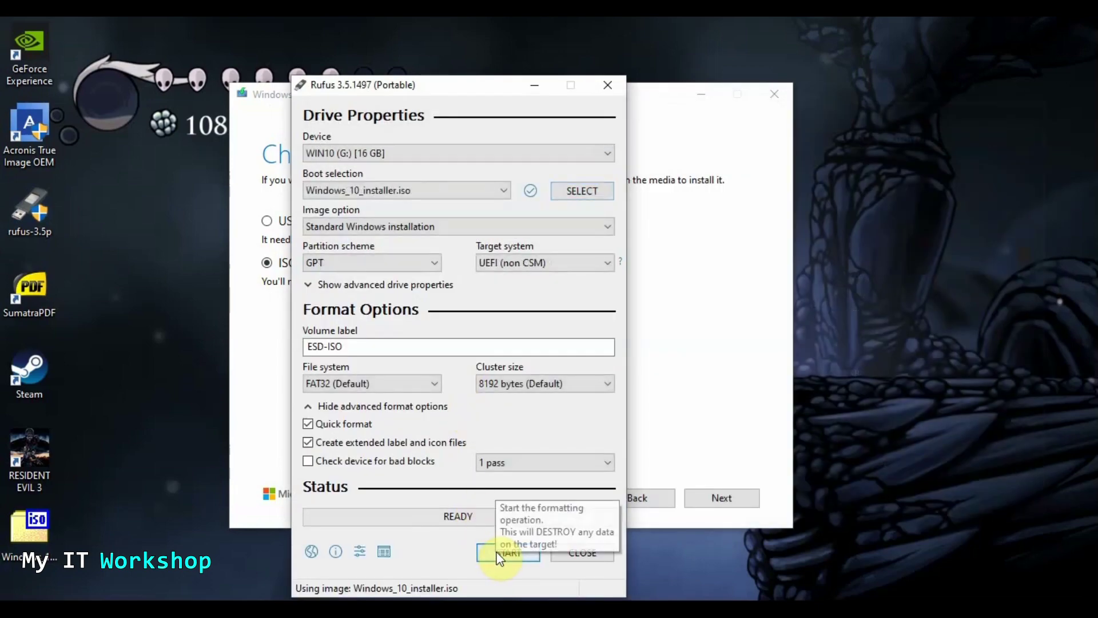
left_click_drag(355, 347, 277, 358)
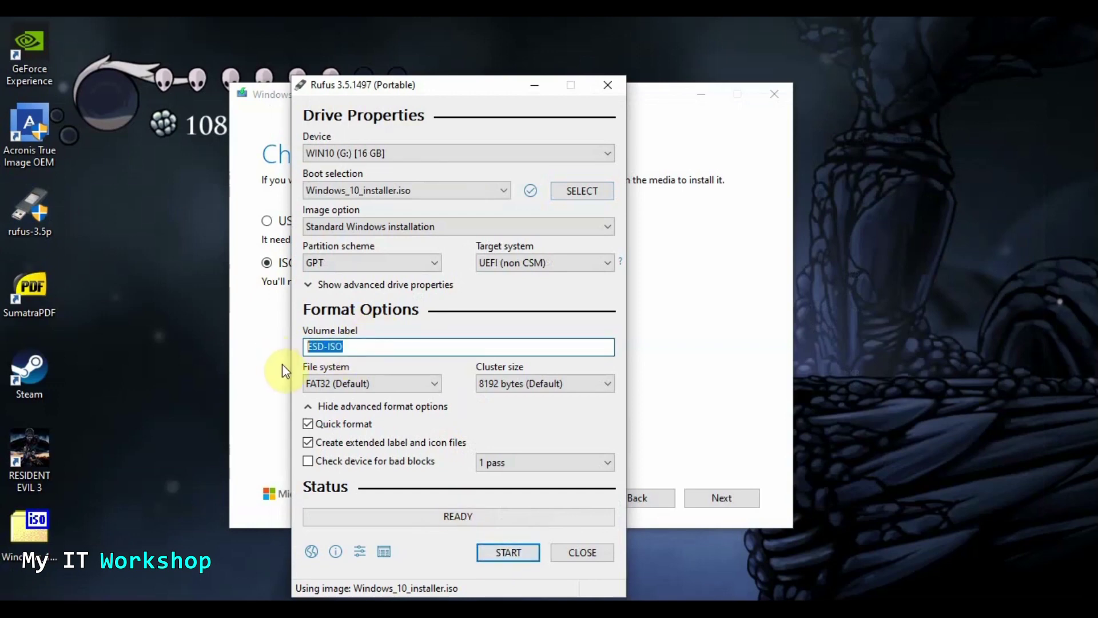
key("BackSpace")
Choose USB flash drive as the media and start writing Windows 10 to drive G:
left_click(607, 87)
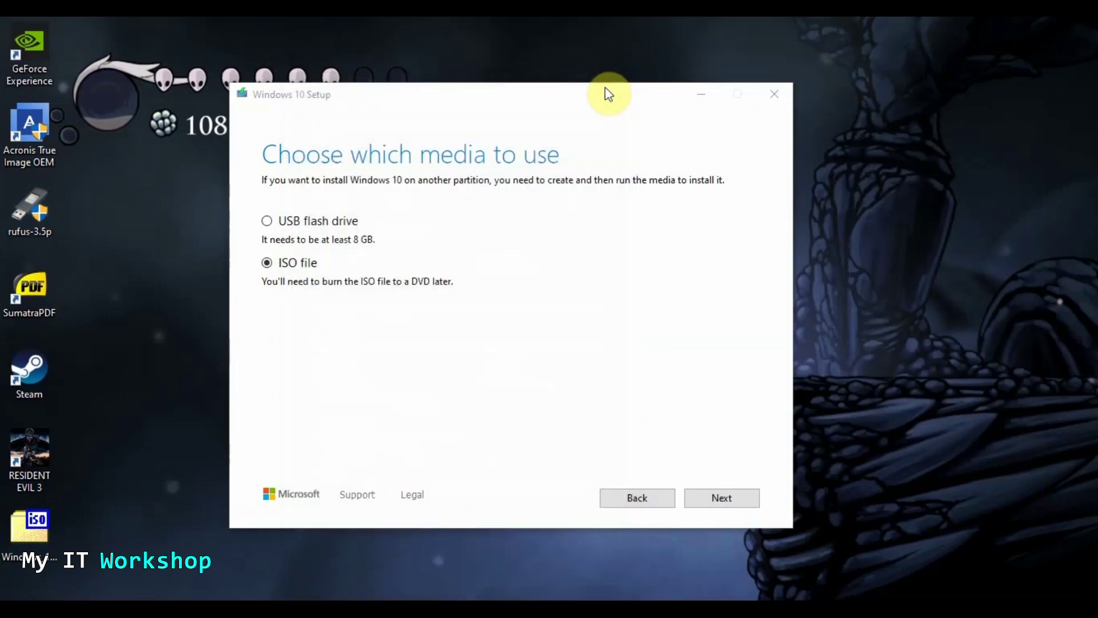
left_click(268, 222)
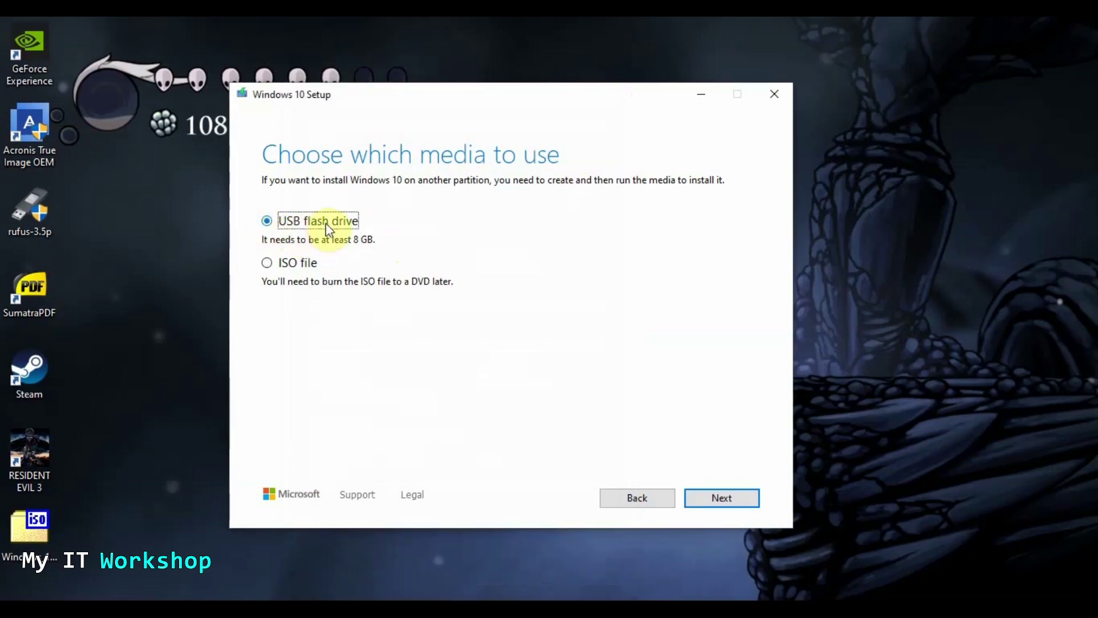
left_click(277, 228)
left_click(713, 505)
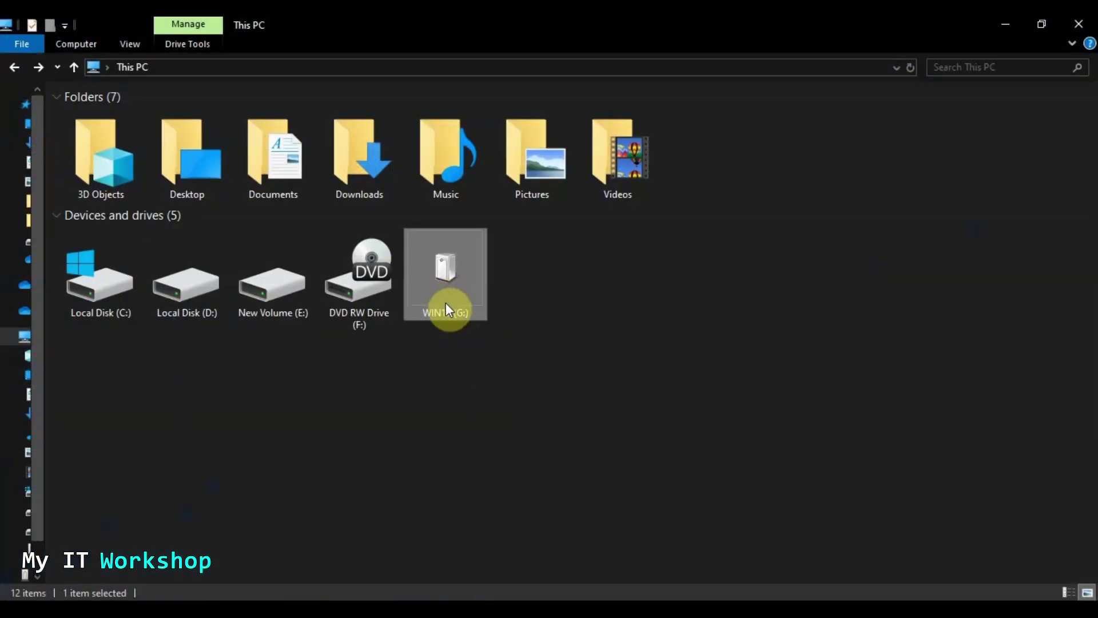
left_click(1006, 24)
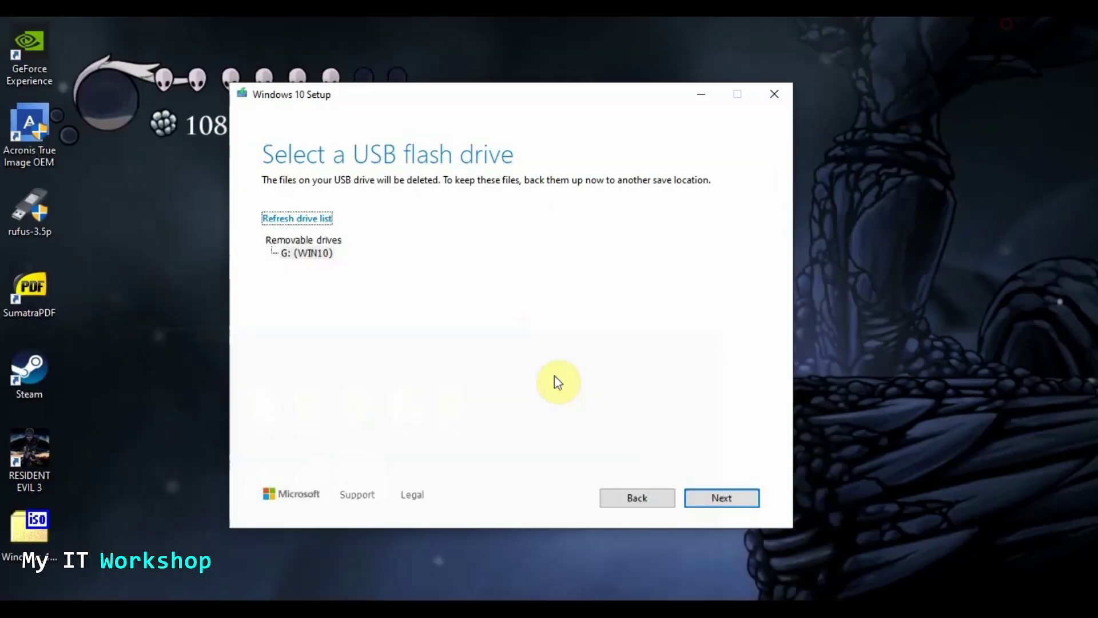
left_click(704, 506)
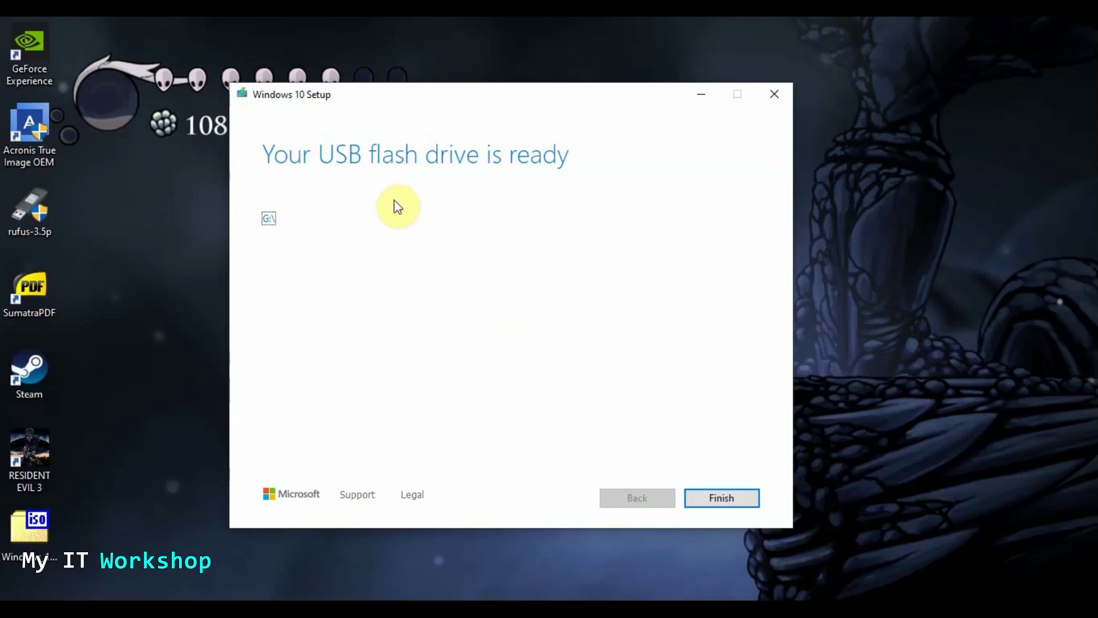
Finish the Media Creation Tool once USB flash drive G: is reported ready
left_click(715, 500)
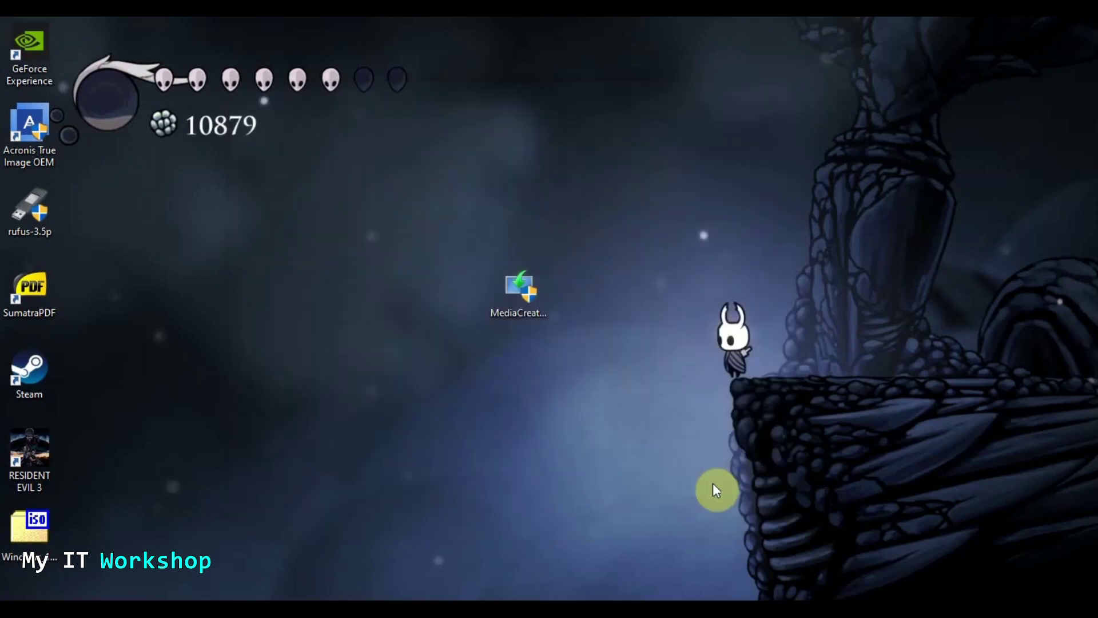
Check the ESD-USB (G:) drive's properties, confirming 3.85 GB used on FAT32
left_click(189, 592)
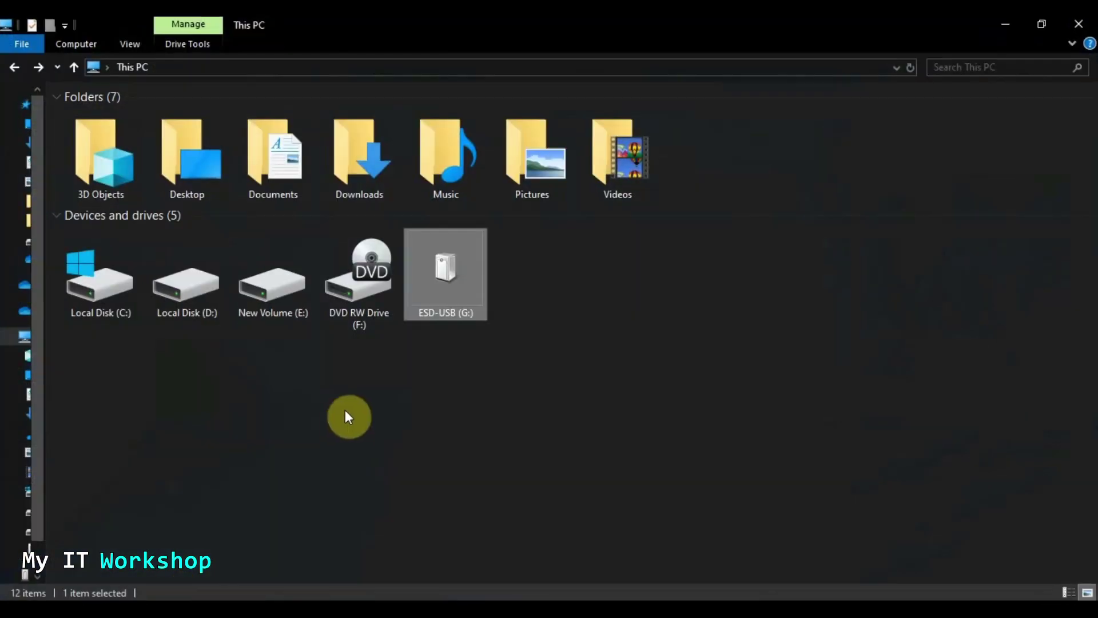
right_click(565, 324)
right_click(444, 283)
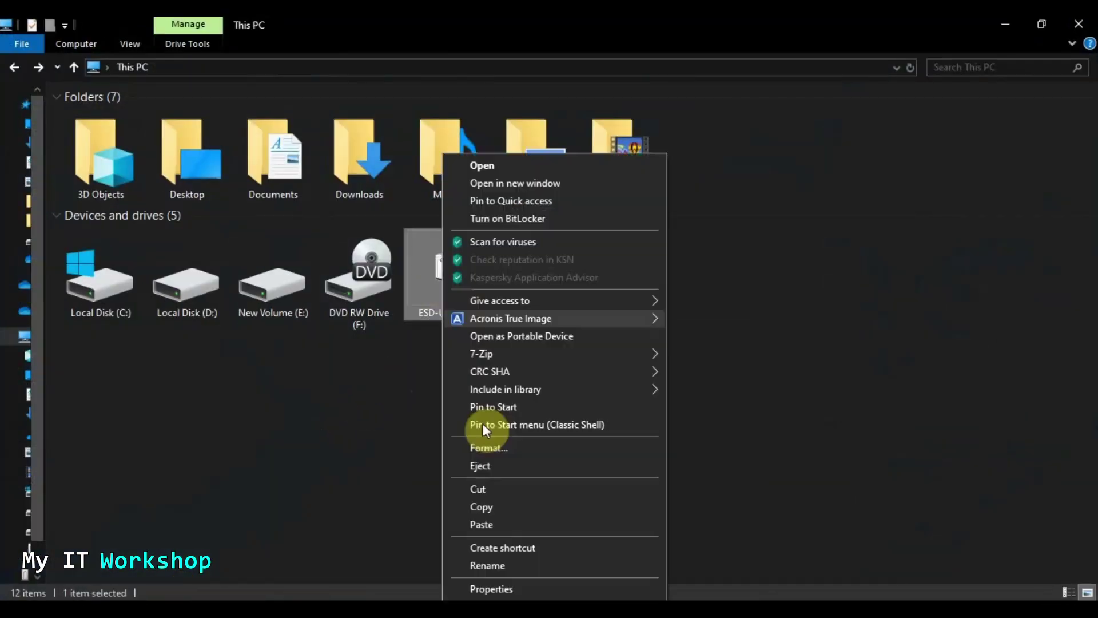
left_click(492, 584)
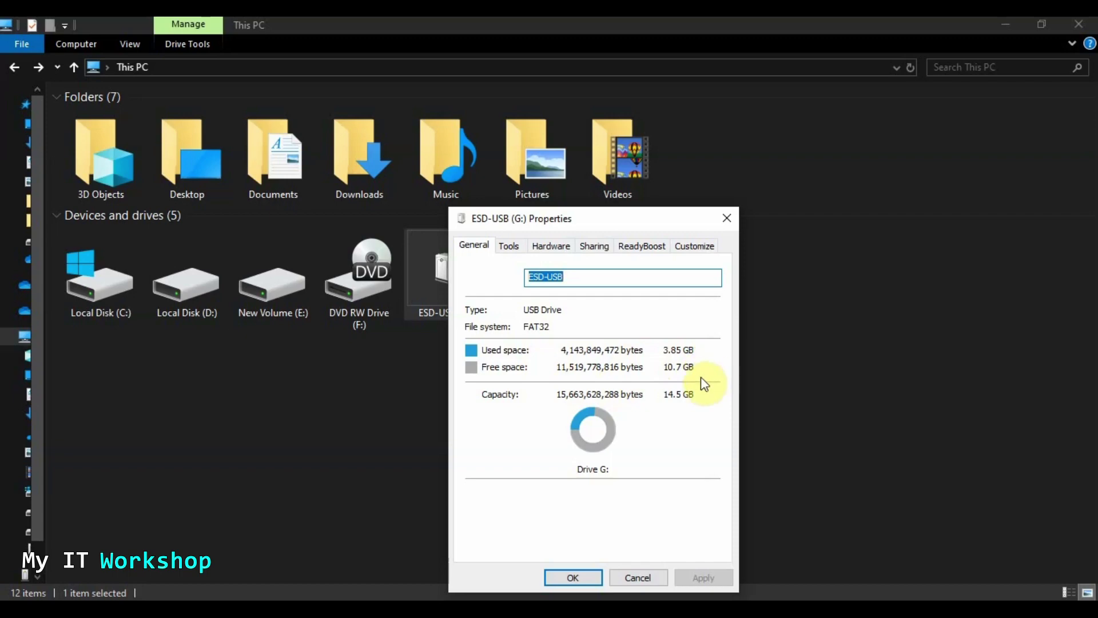
left_click(727, 219)
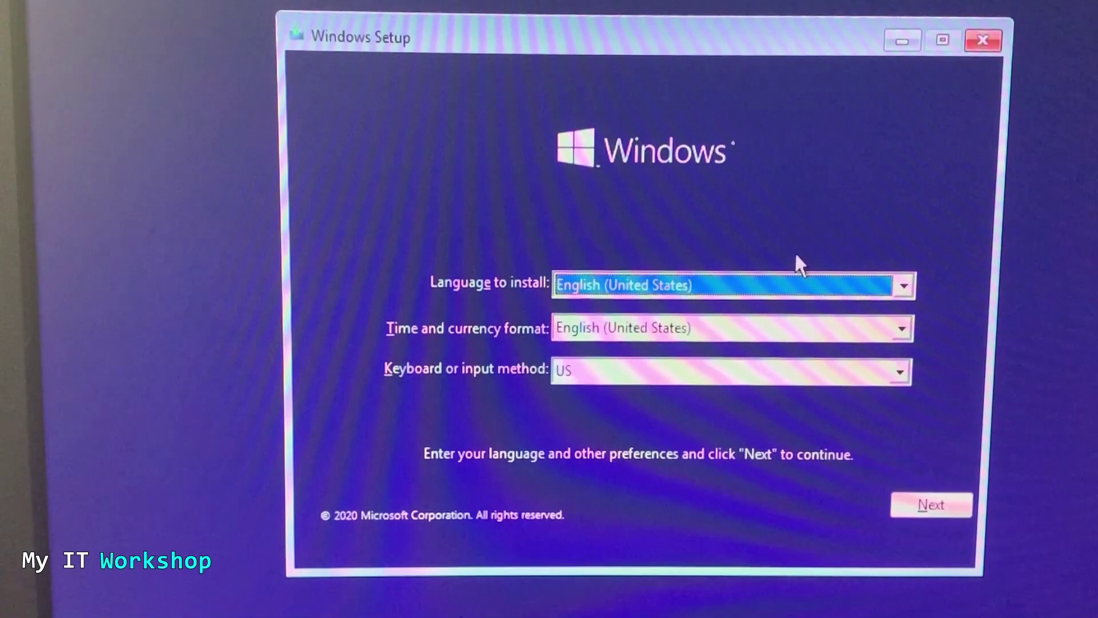
Keep English (United States) language and US keyboard, then begin the Windows installation
left_click(912, 286)
left_click(909, 287)
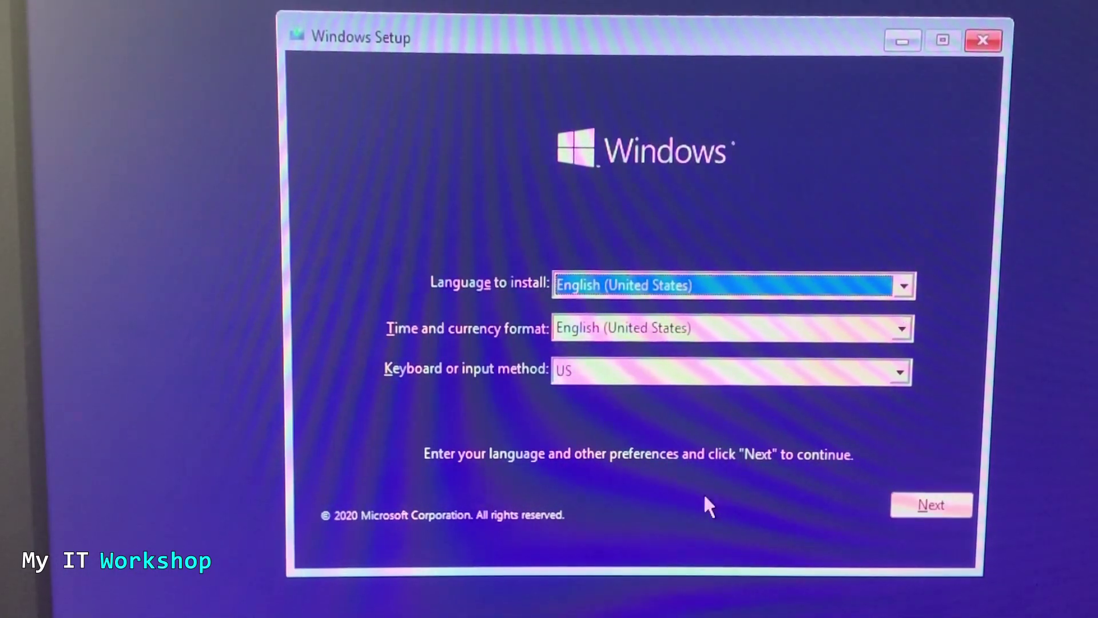
left_click(906, 511)
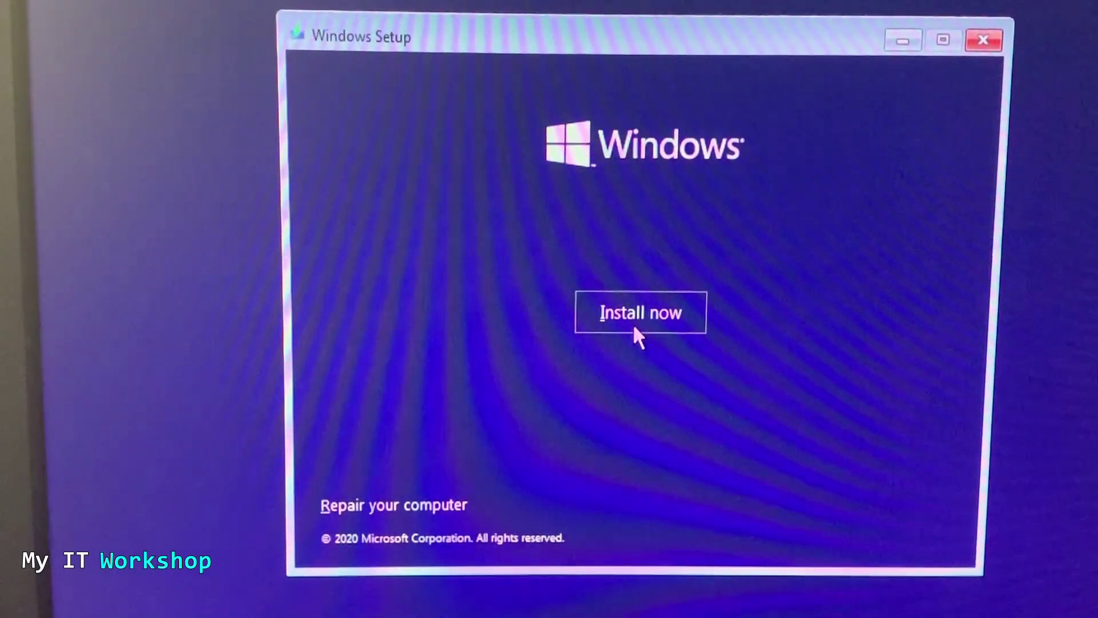
left_click(638, 315)
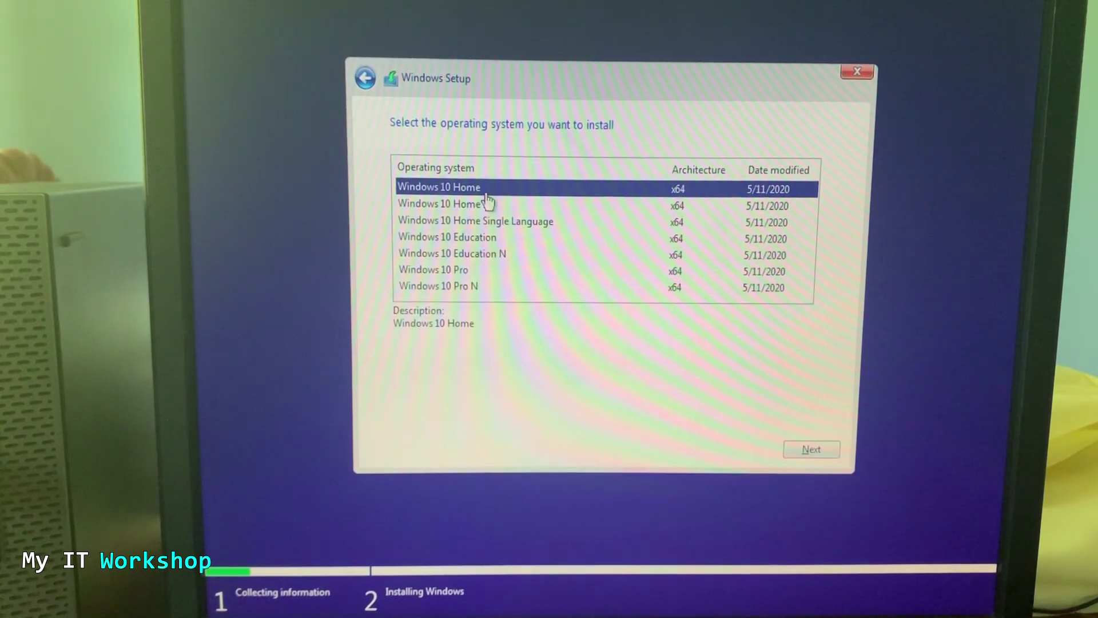
Choose the Windows 10 Pro edition and accept the license terms
left_click(442, 271)
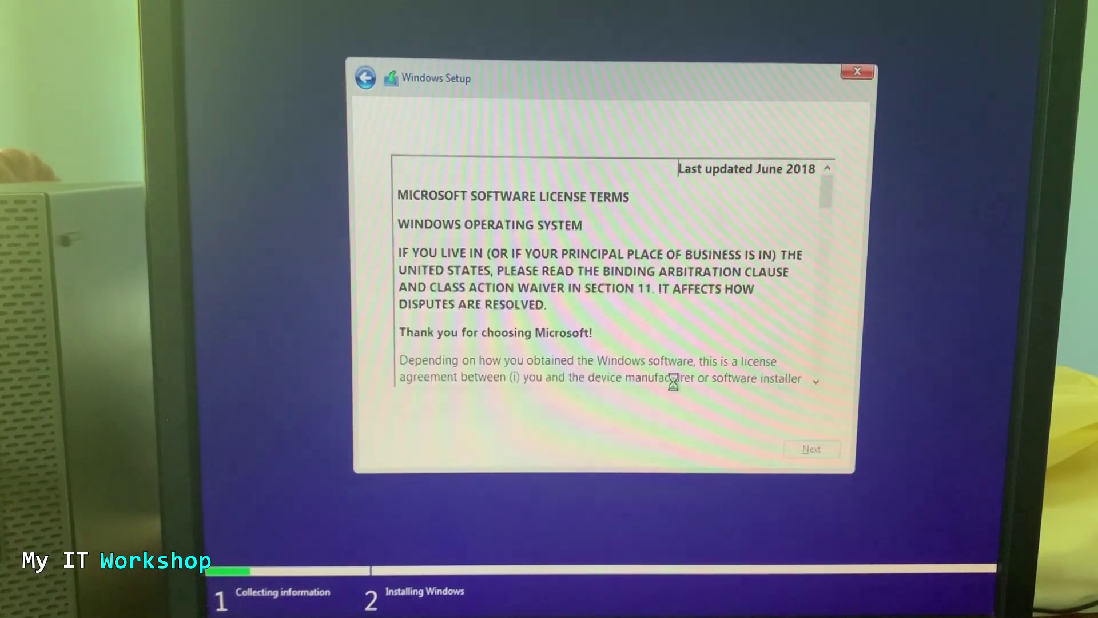
left_click(459, 411)
scroll(694, 252, "down", 10)
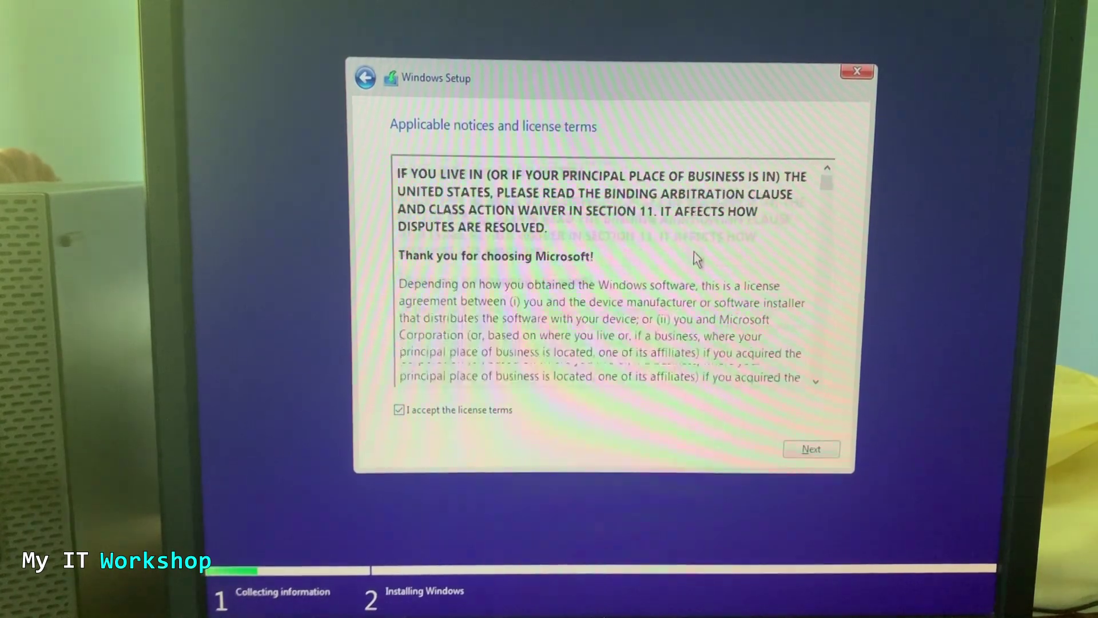
scroll(715, 269, "up", 8)
scroll(715, 269, "up", 3)
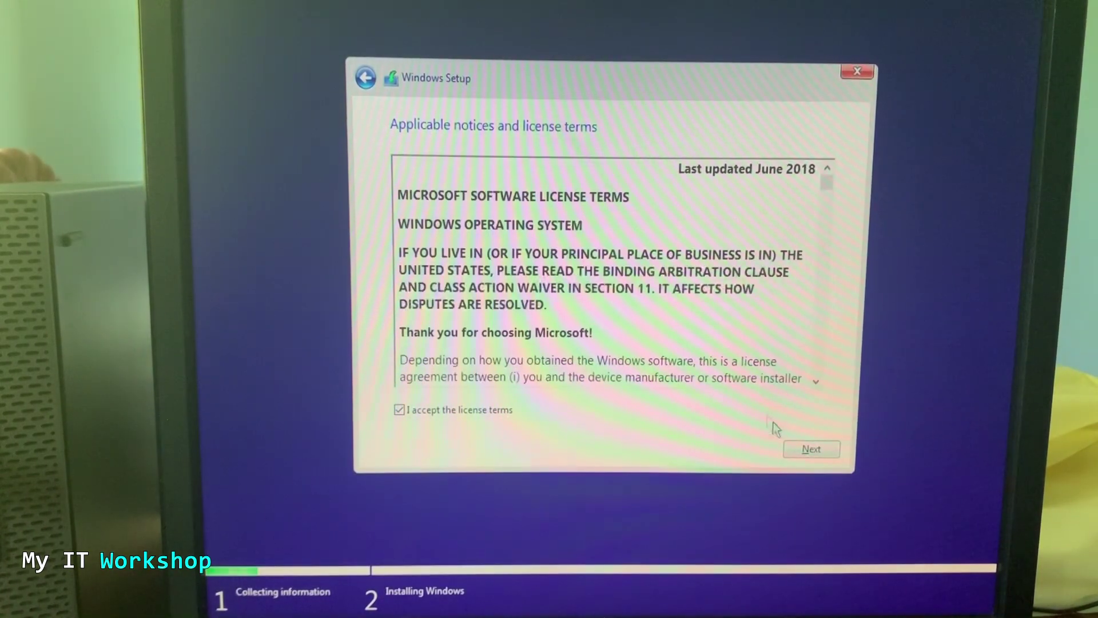
left_click(802, 450)
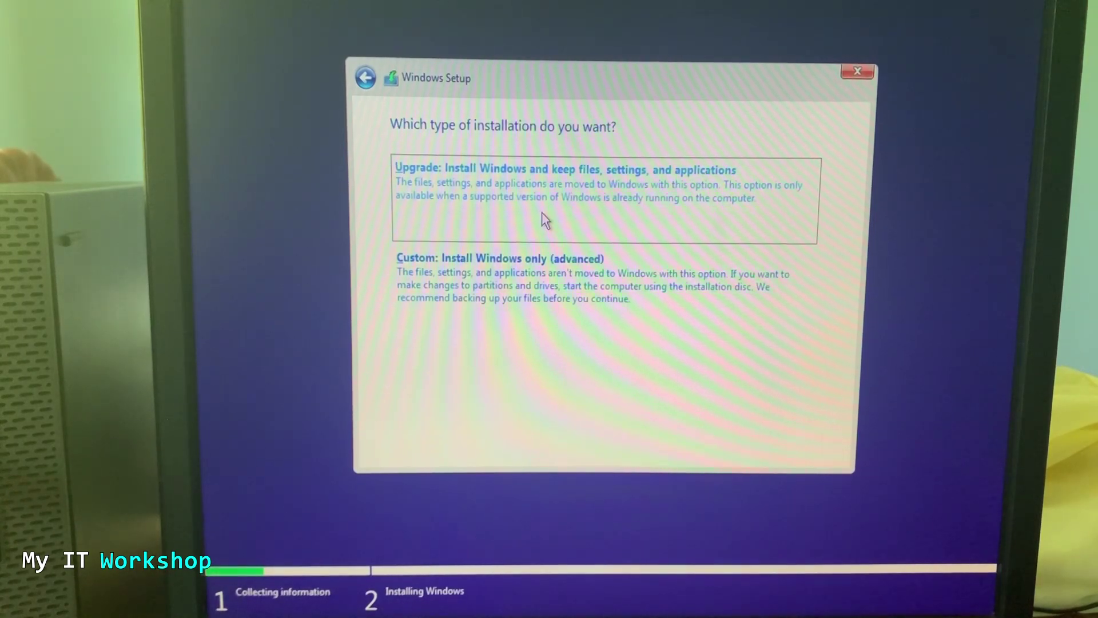
Choose Custom install, delete the System Reserved partition, and install onto the 223.5 GB partition
left_click(500, 279)
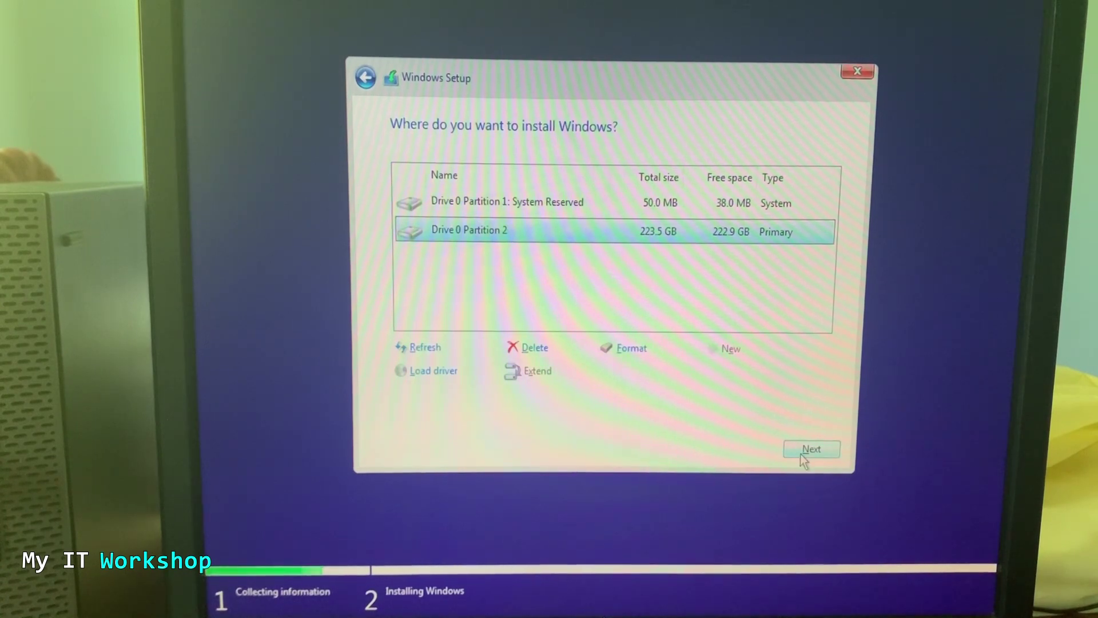
left_click(519, 209)
left_click(529, 354)
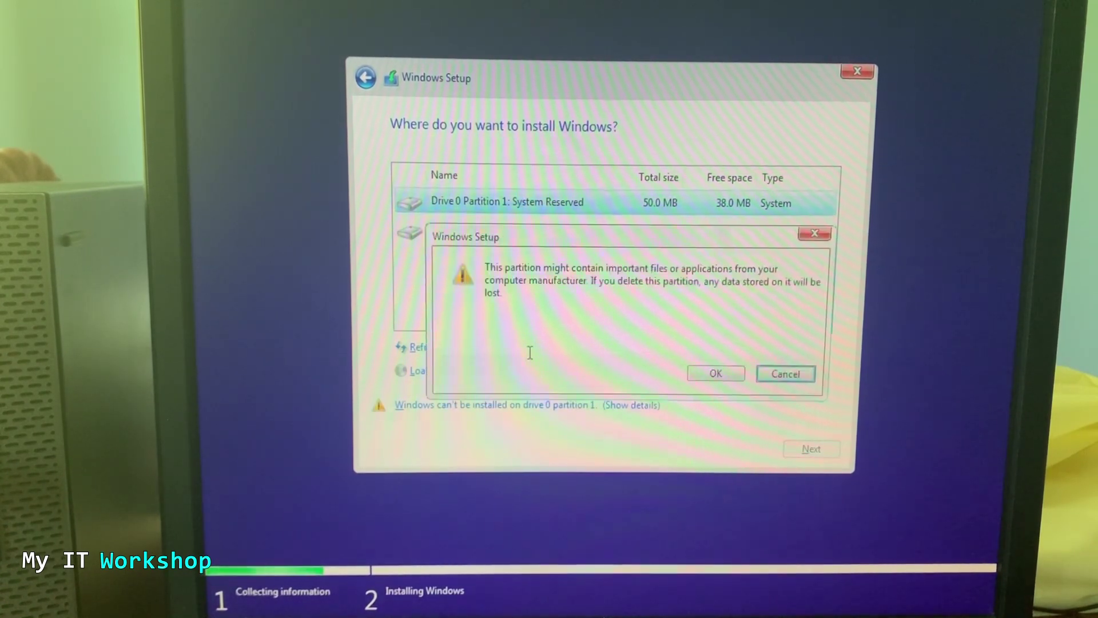
left_click(705, 375)
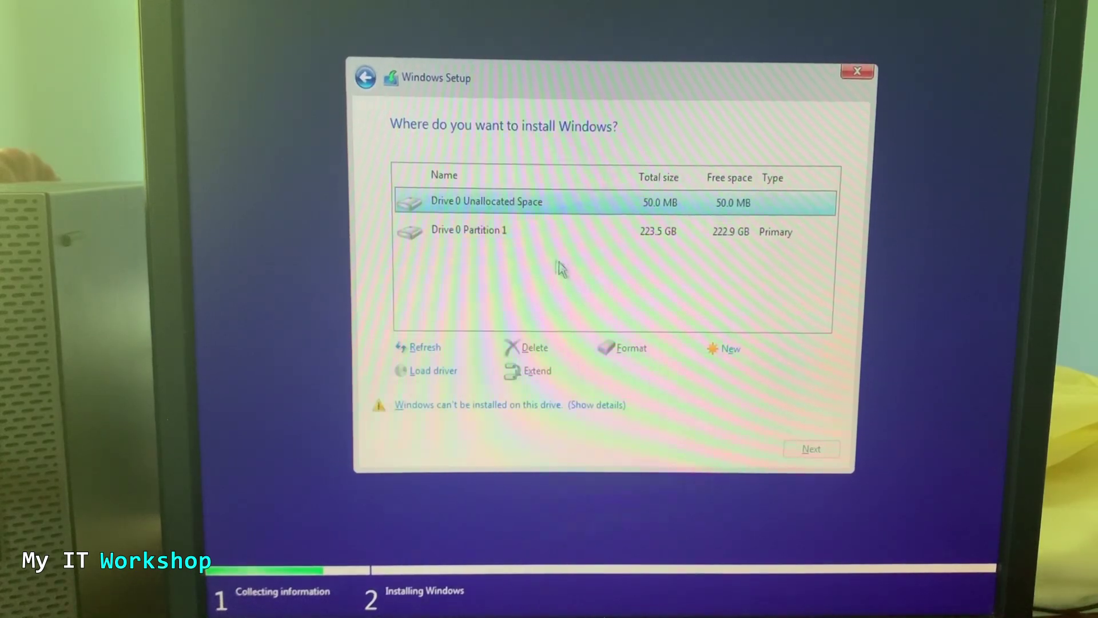
left_click(492, 232)
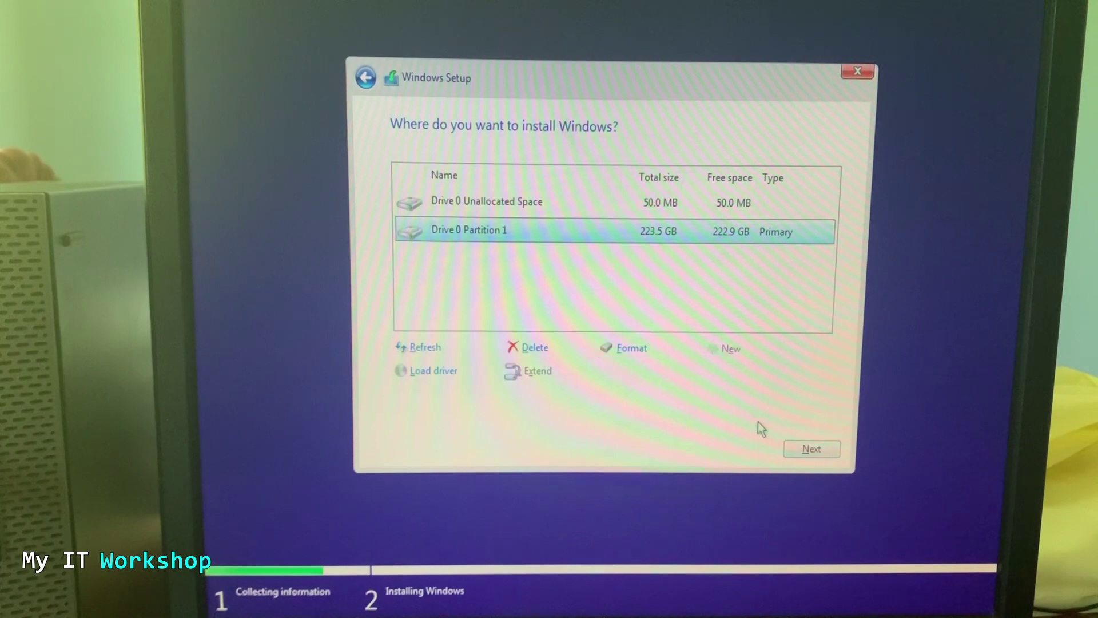
left_click(800, 452)
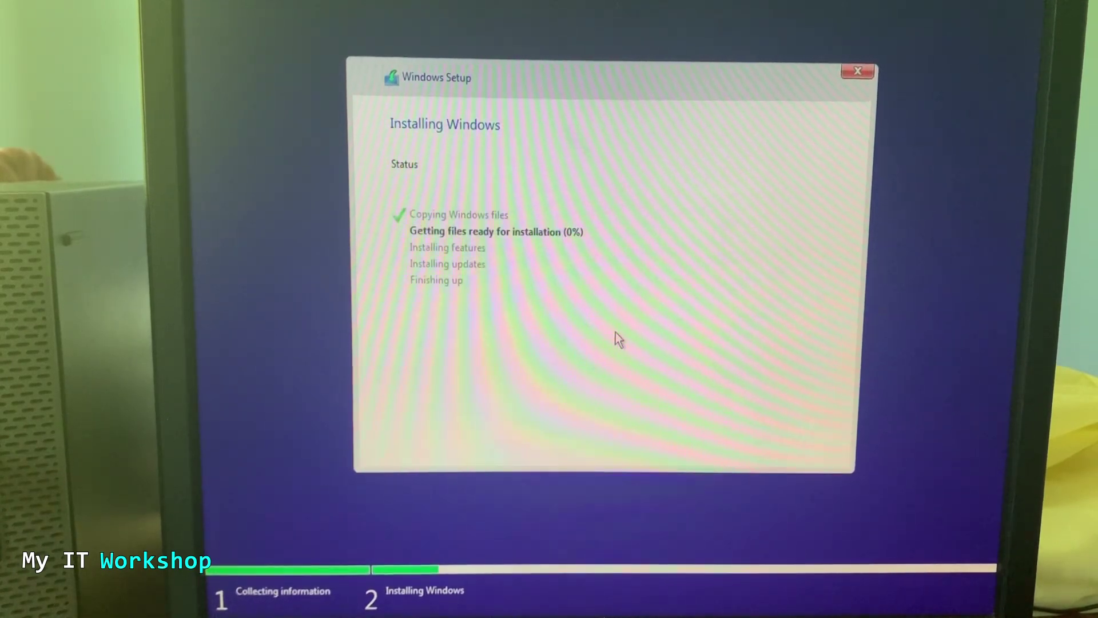